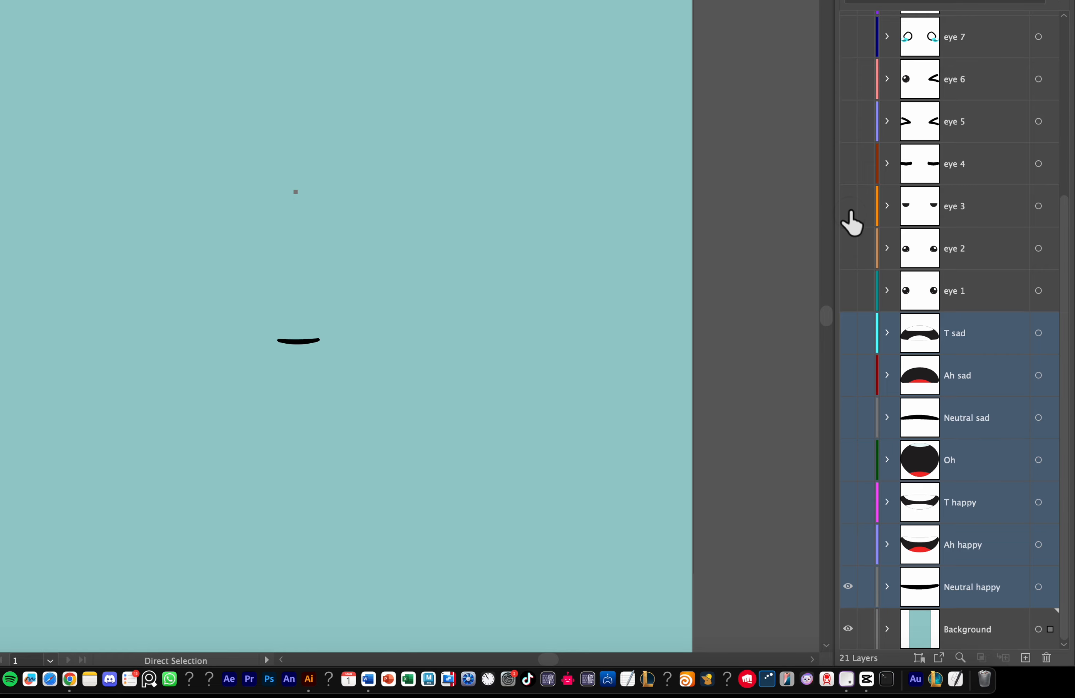
- Preview the eye 3 and eye 4 layers one at a time, hide them again and leave only eye 6 shown among the eyes
left_click(850, 213)
left_click(849, 212)
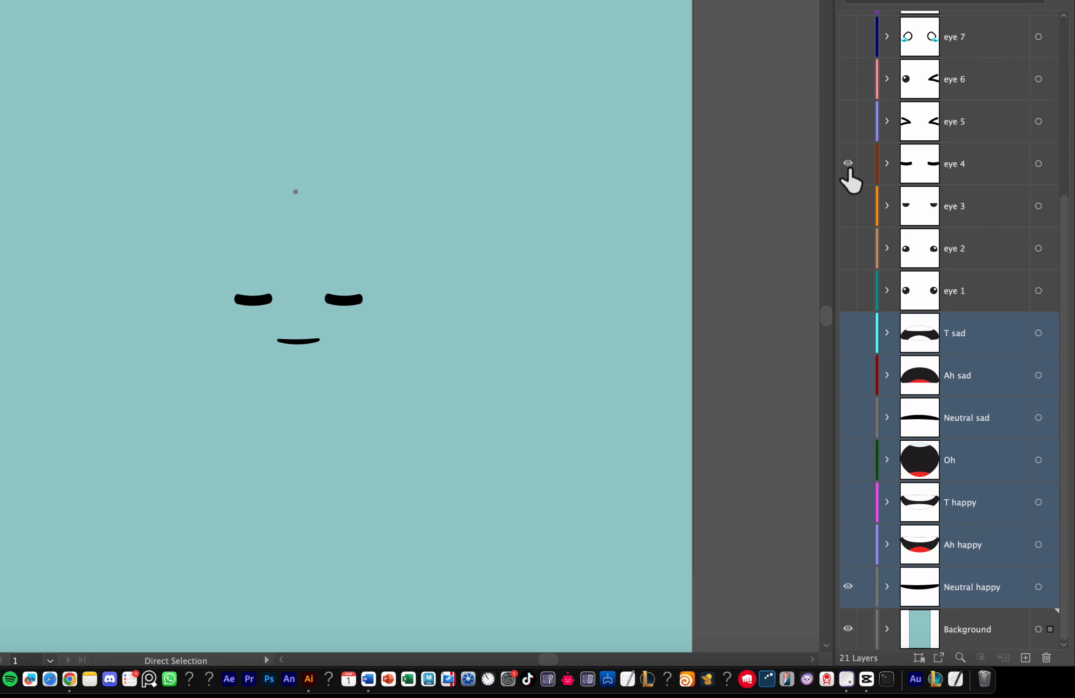
left_click(849, 166)
left_click(847, 80)
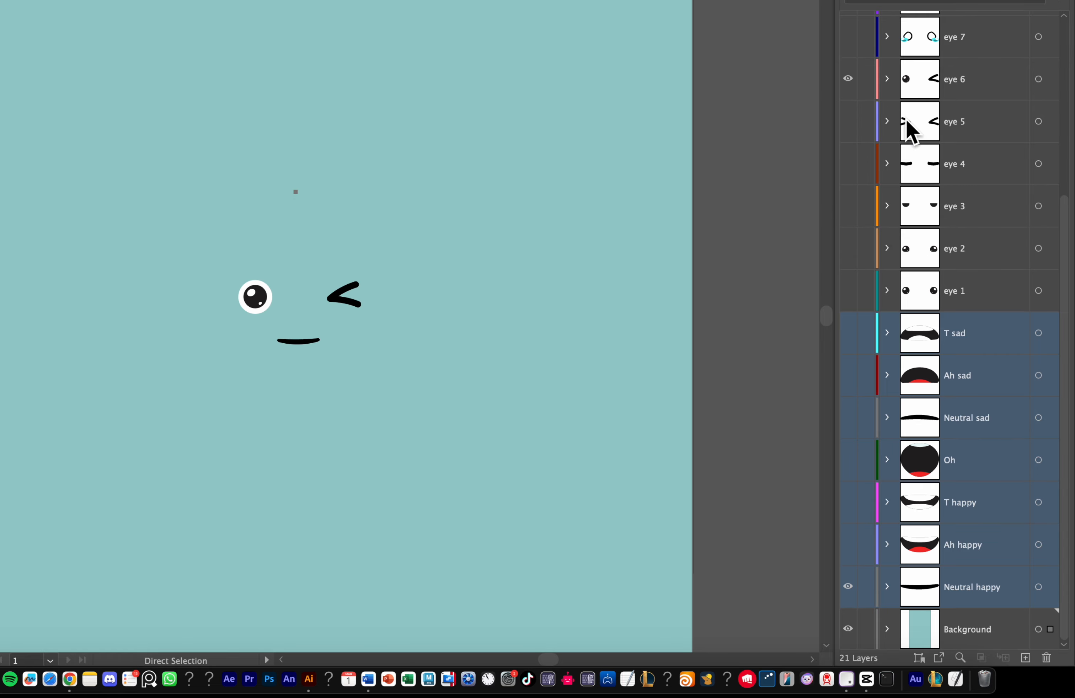
- Preview the effect 1, effect 2 and effect 3 layers by showing each one briefly and hiding it again
scroll(906, 130, "up", 5)
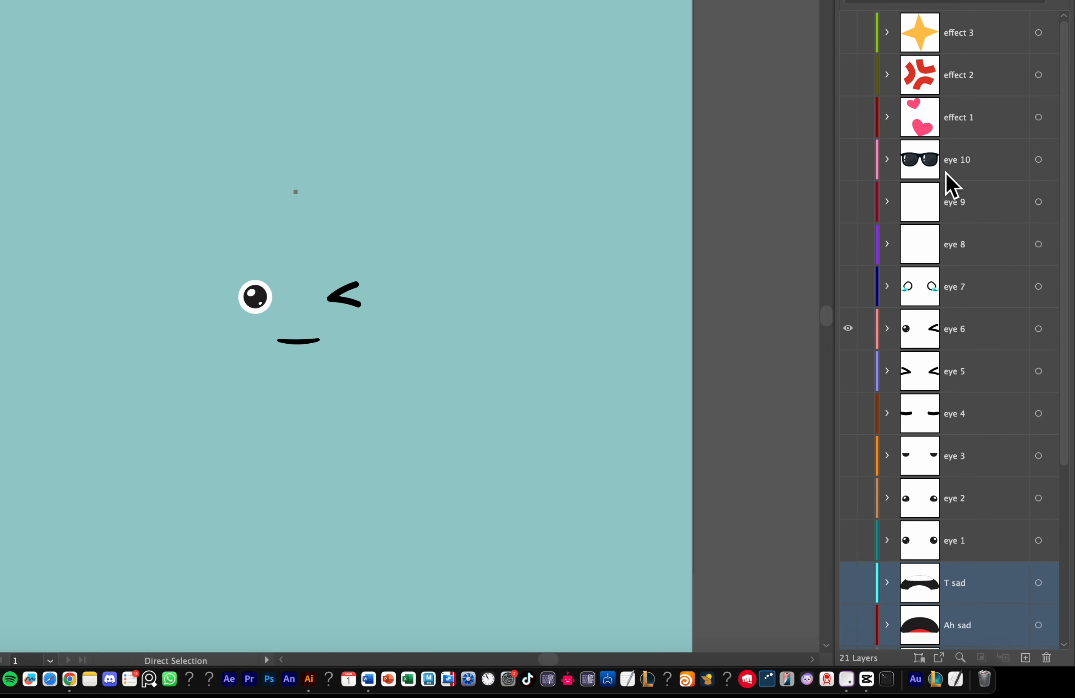
left_click(850, 122)
left_click(849, 123)
left_click(848, 75)
left_click(848, 76)
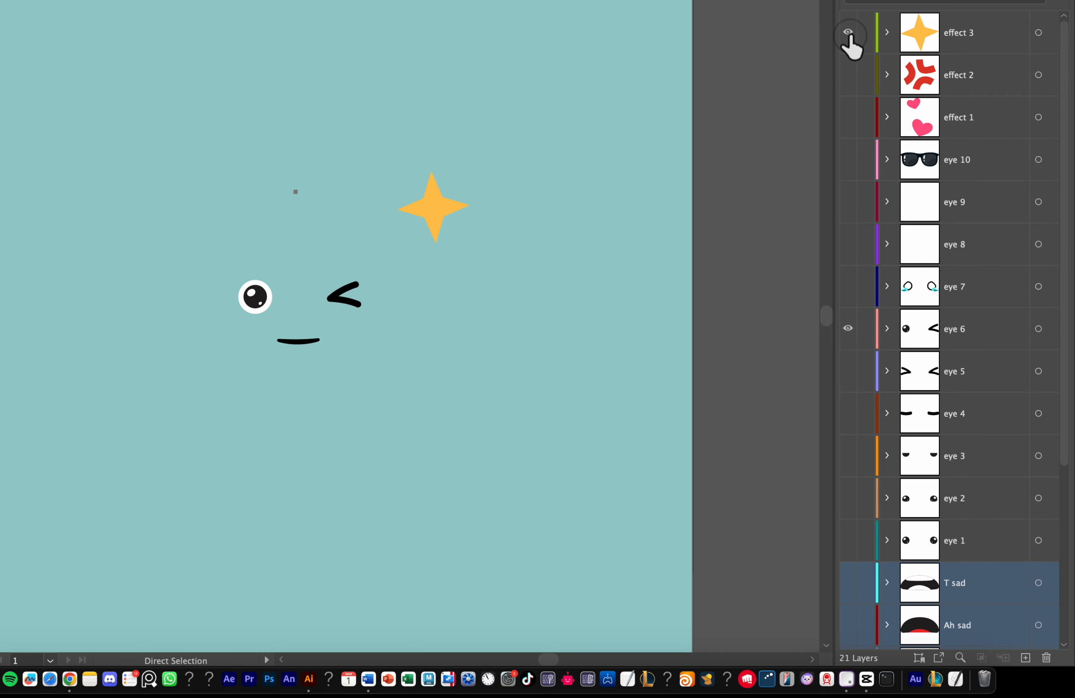
left_click(848, 37)
left_click(848, 38)
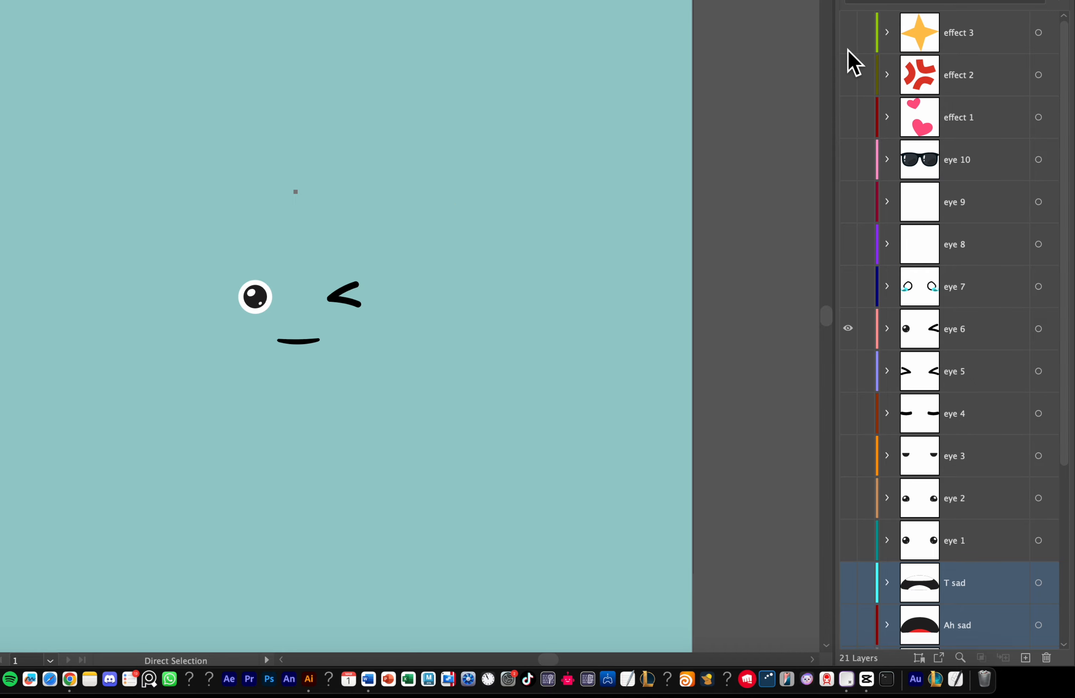
left_click(848, 76)
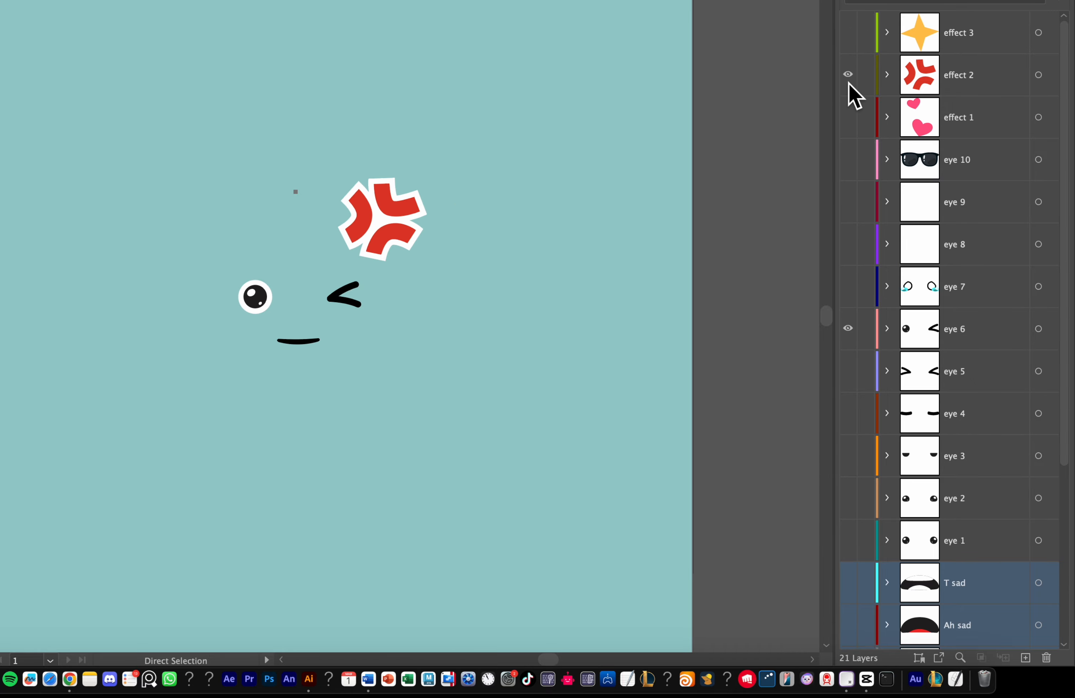
left_click(848, 77)
- Select the Background layer in expressions.ai and look over the apple, banana and orange artwork in fruits.ai
scroll(956, 322, "down", 5)
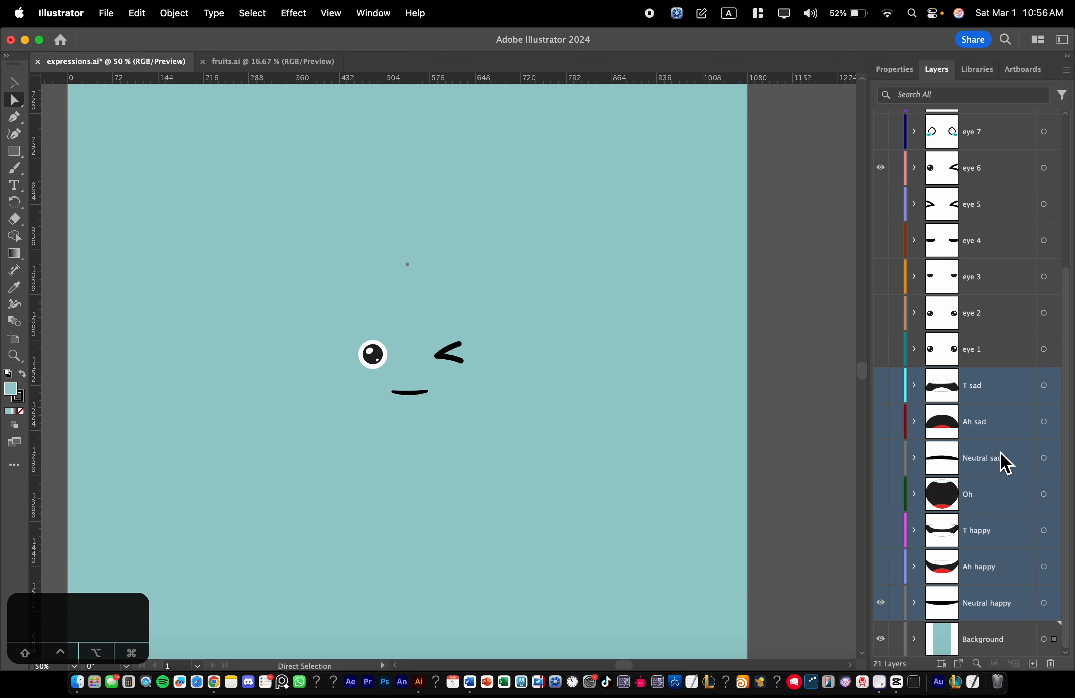
left_click(992, 643)
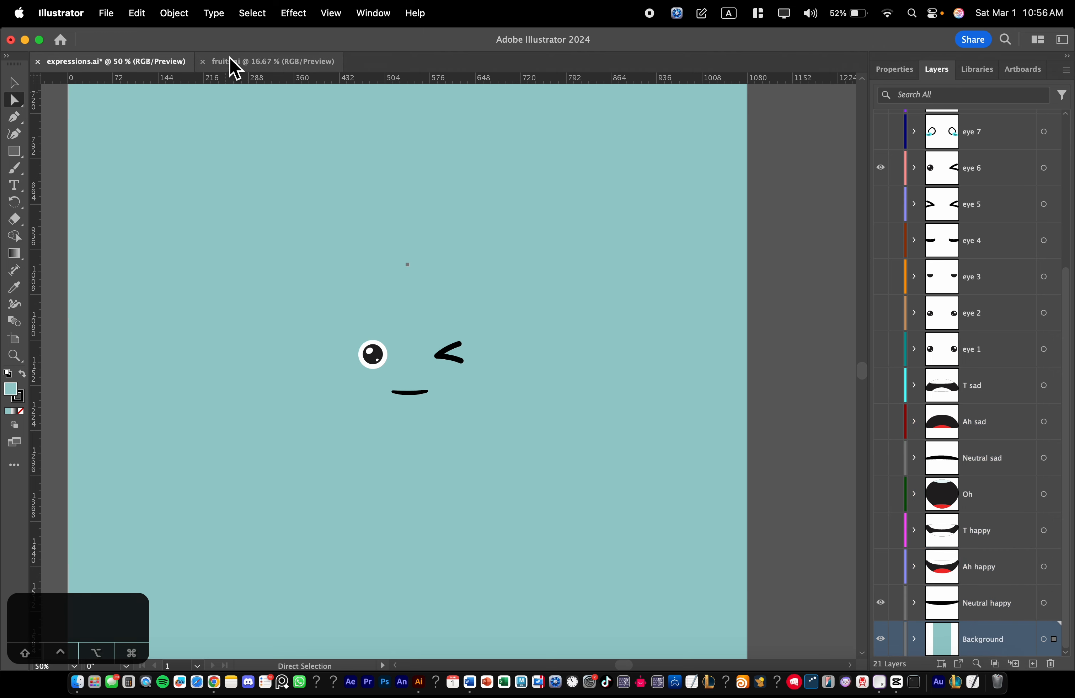
left_click(239, 67)
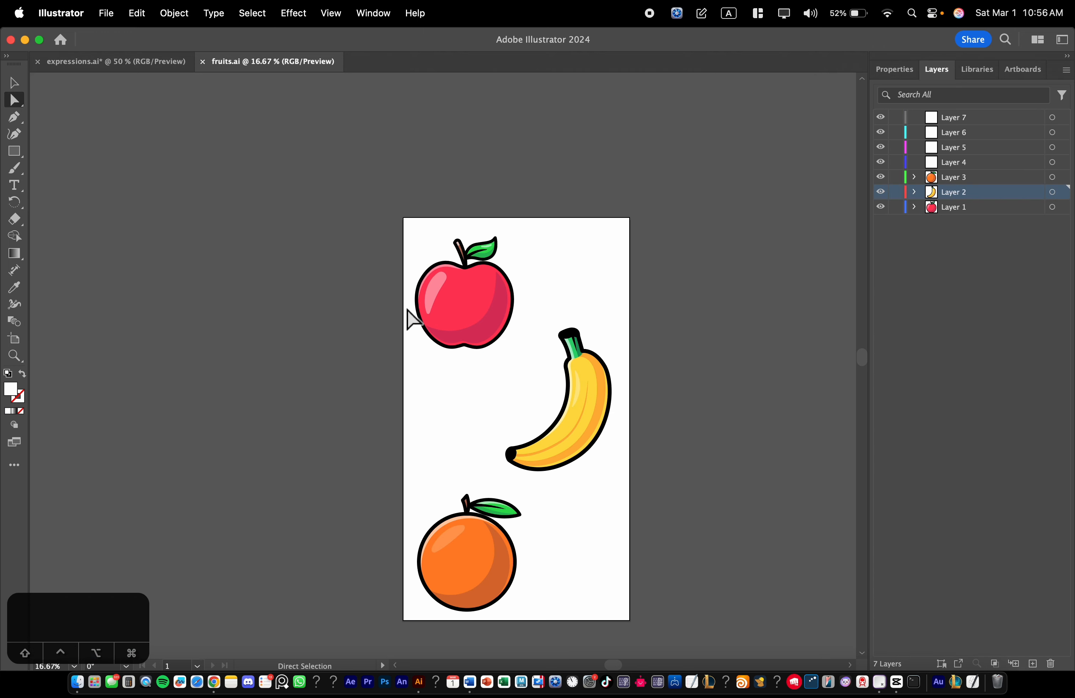
scroll(563, 513, "up", 2)
scroll(527, 480, "down", 2)
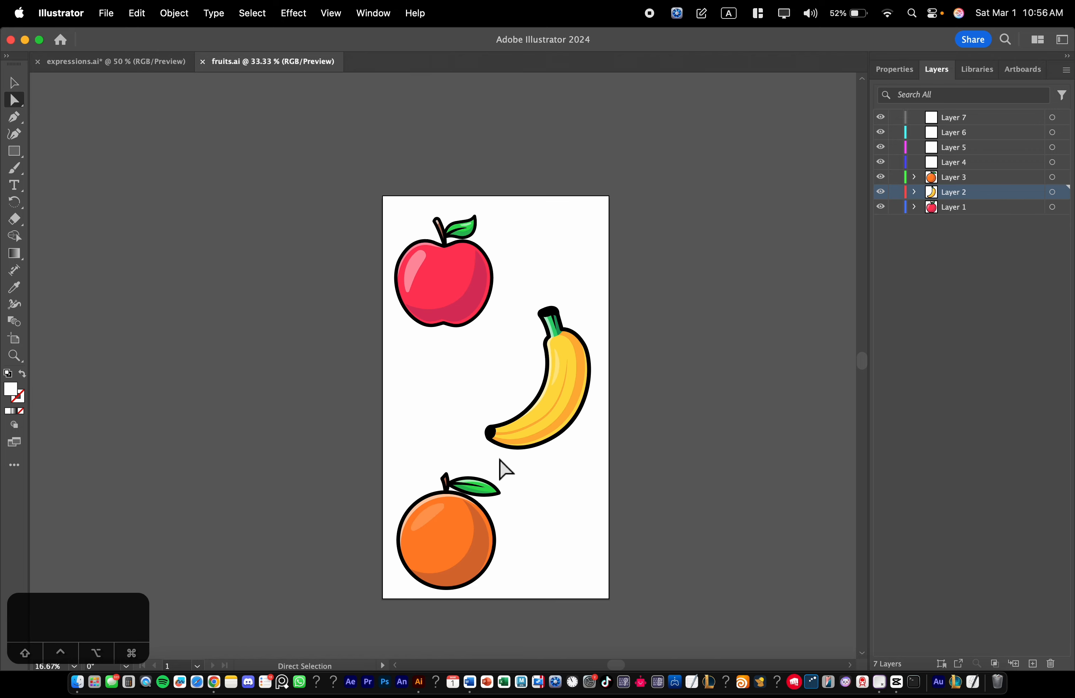
left_click_drag(500, 468, 523, 410)
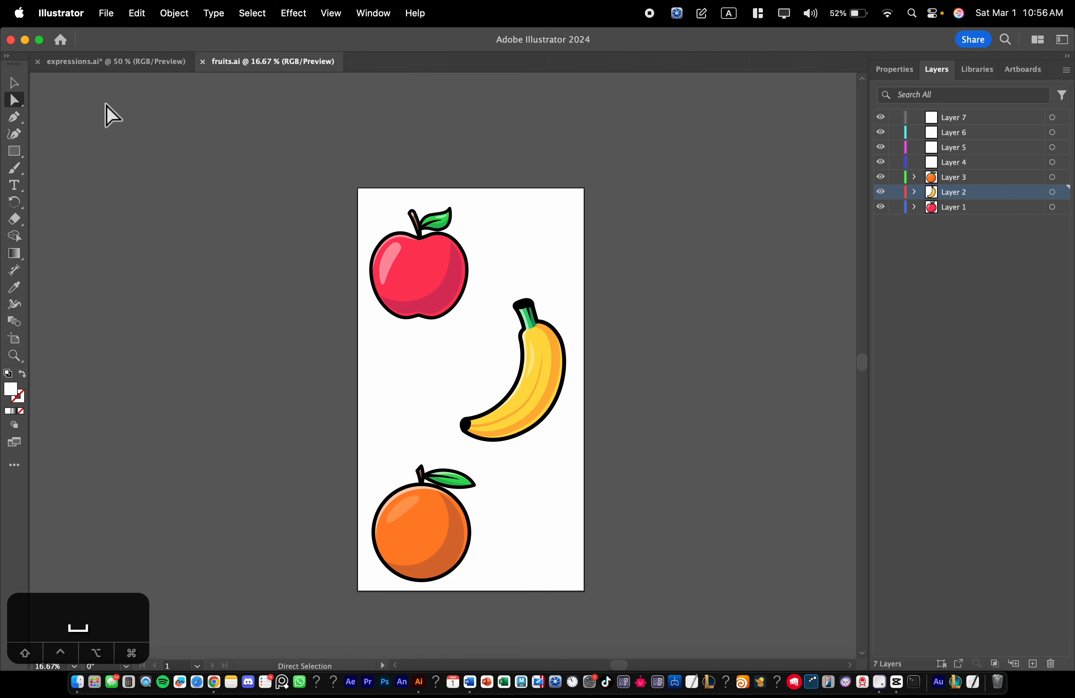
left_click(135, 64)
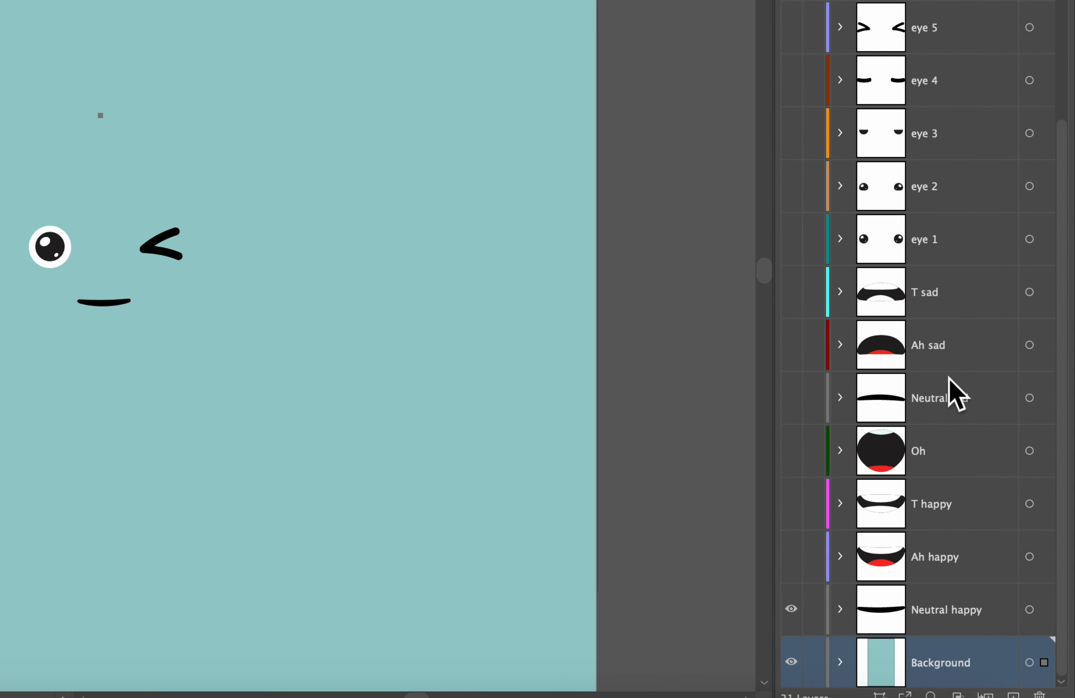
- Create a new layer directly above Background in expressions.ai and name it Apple
scroll(918, 287, "up", 7)
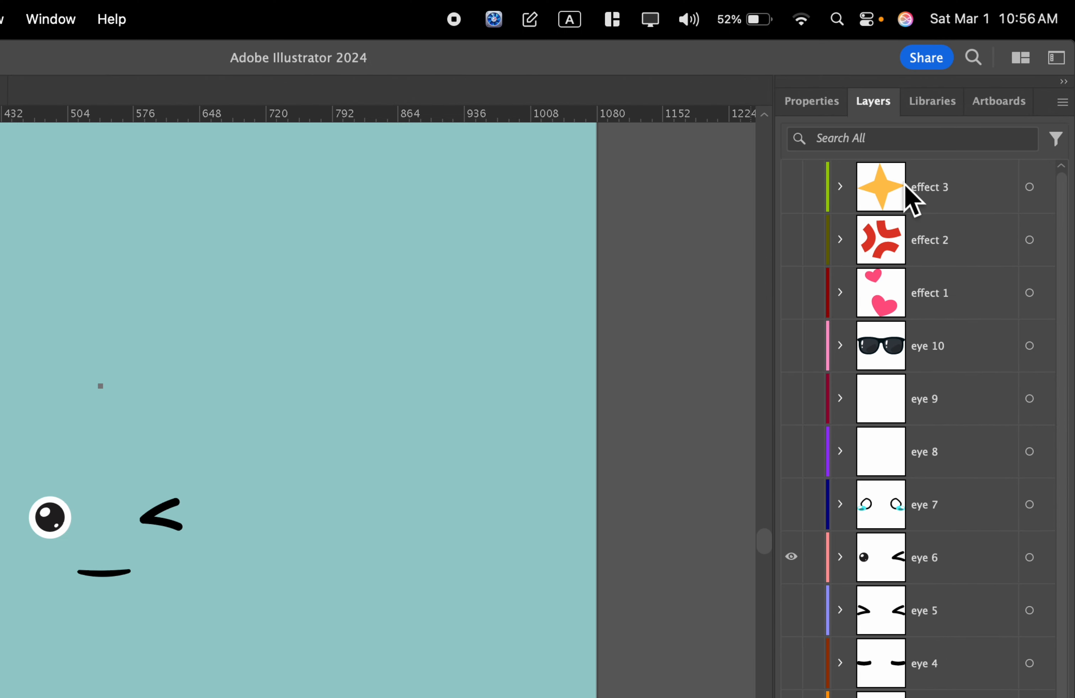
scroll(907, 358, "down", 6)
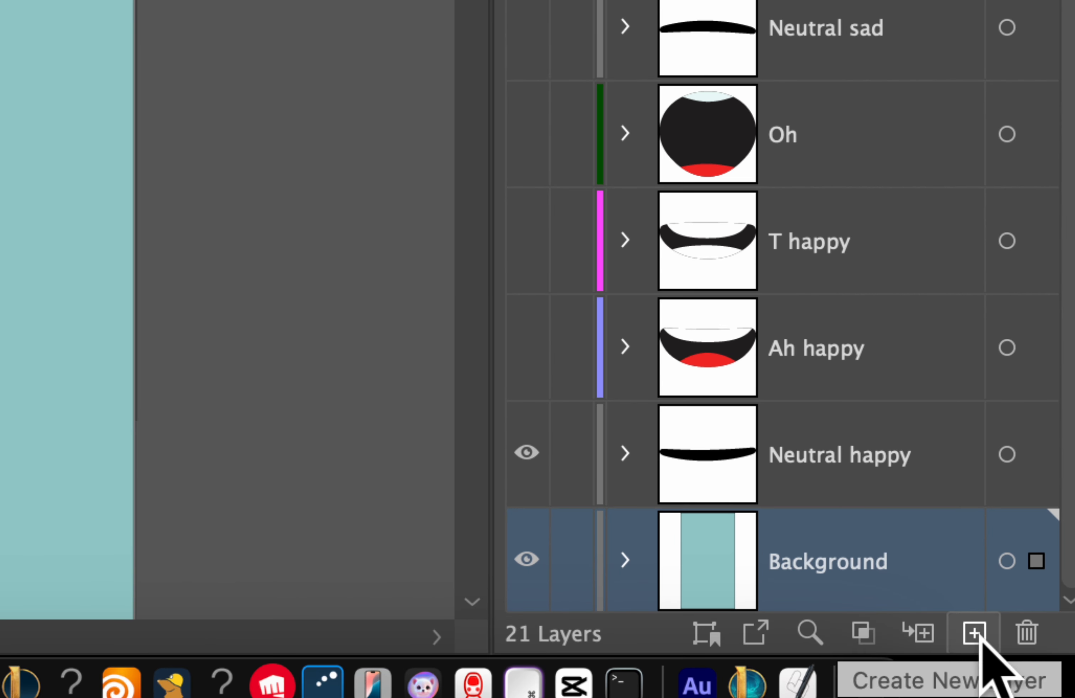
left_click(976, 634)
double_click(816, 554)
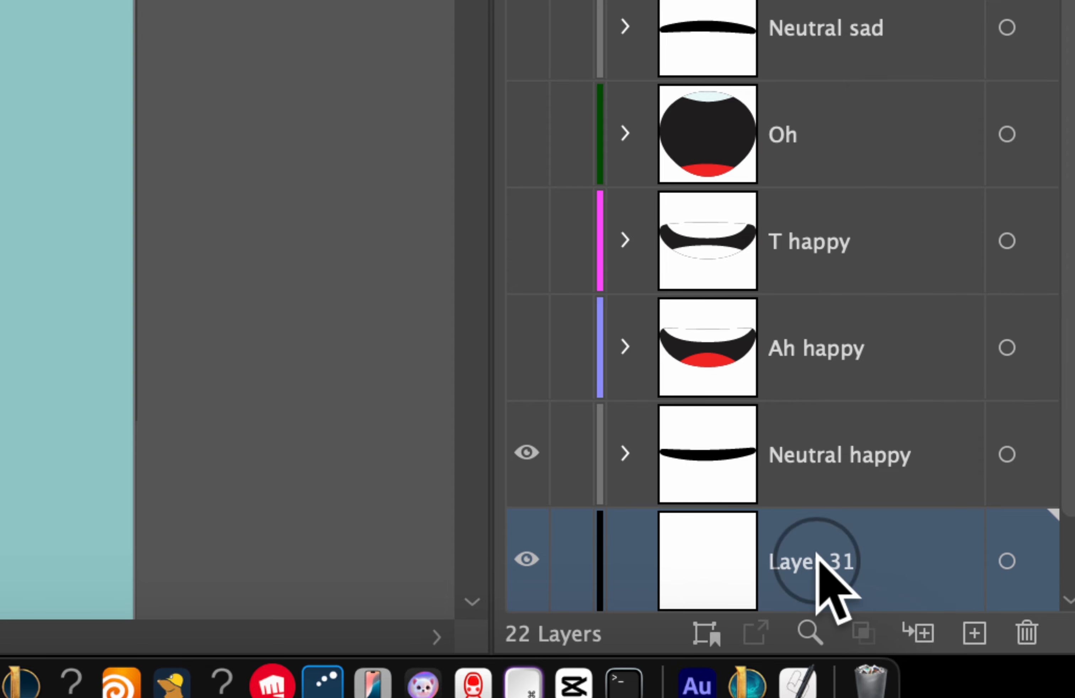
type("Apple")
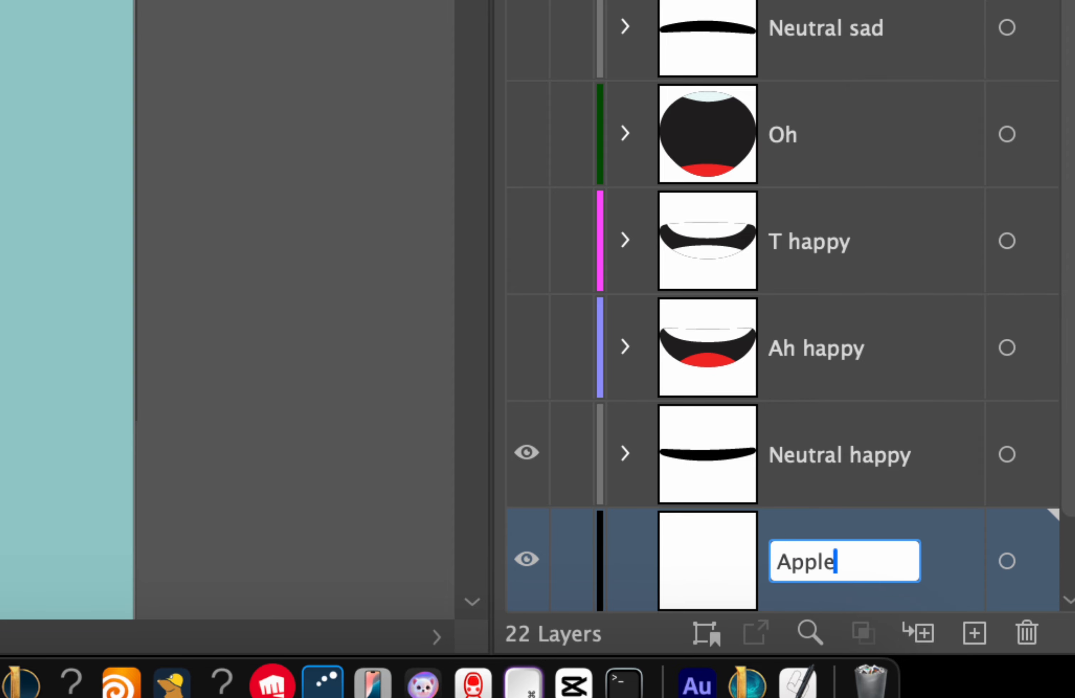
key("Return")
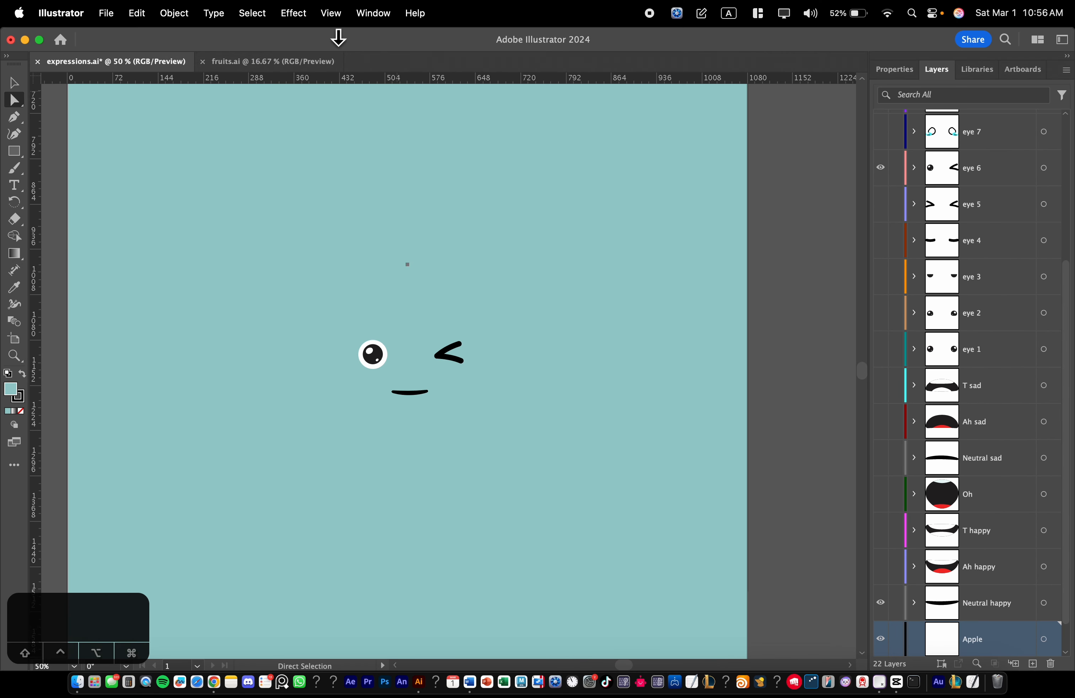
- Select all the apple artwork on Layer 1 of fruits.ai and copy it
left_click(290, 63)
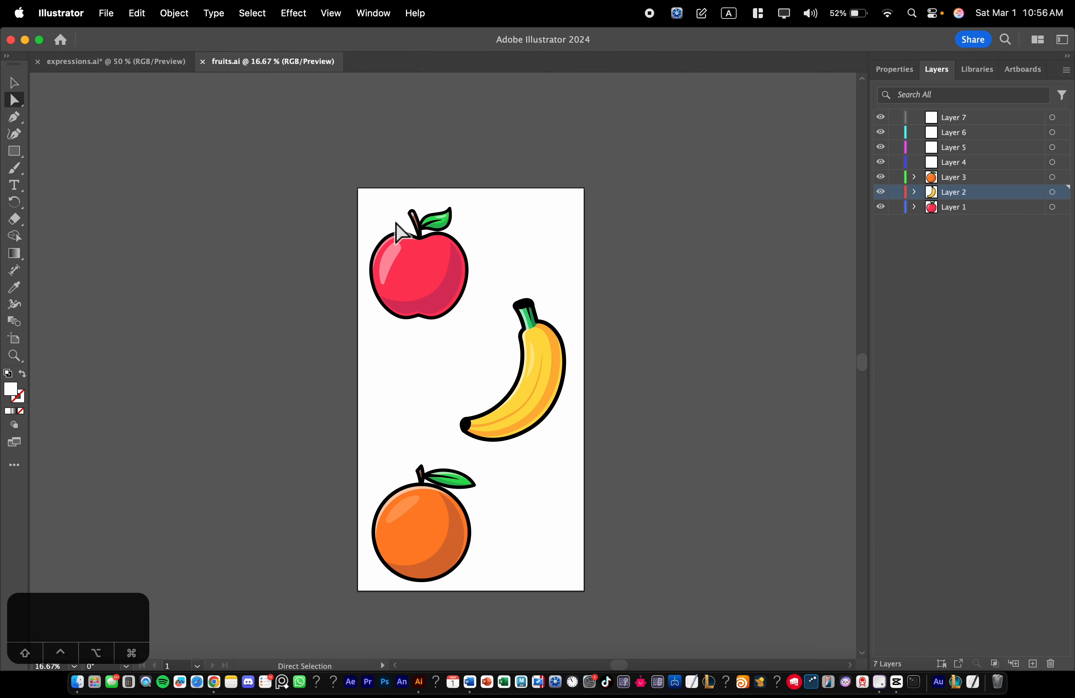
scroll(536, 358, "down", 5)
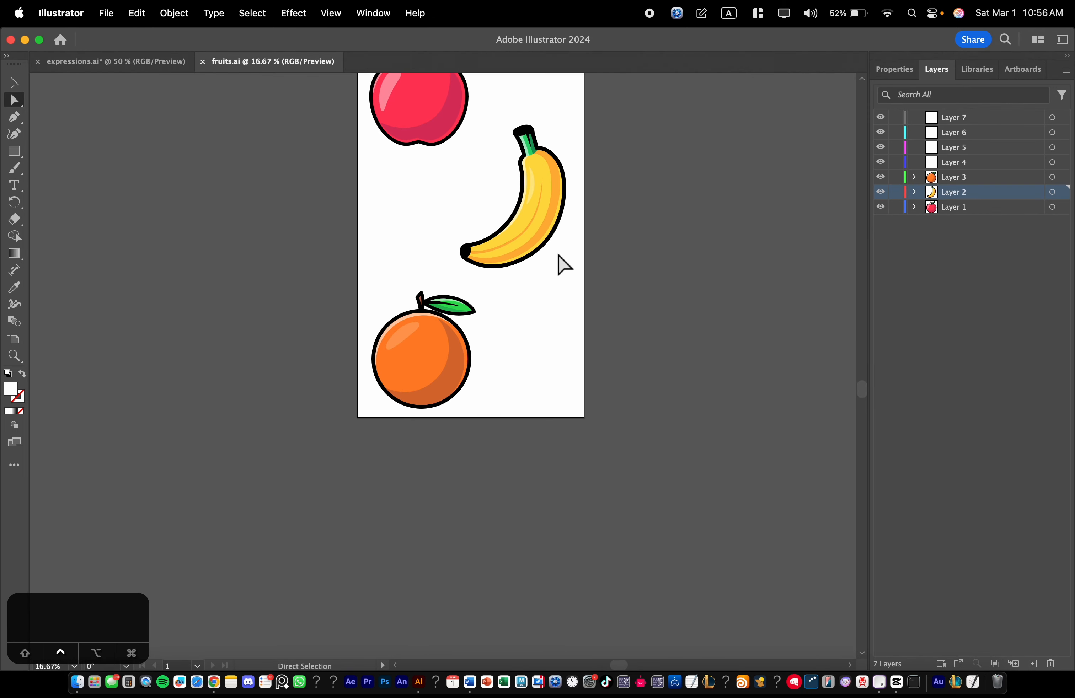
scroll(559, 264, "up", 2)
scroll(558, 231, "up", 3)
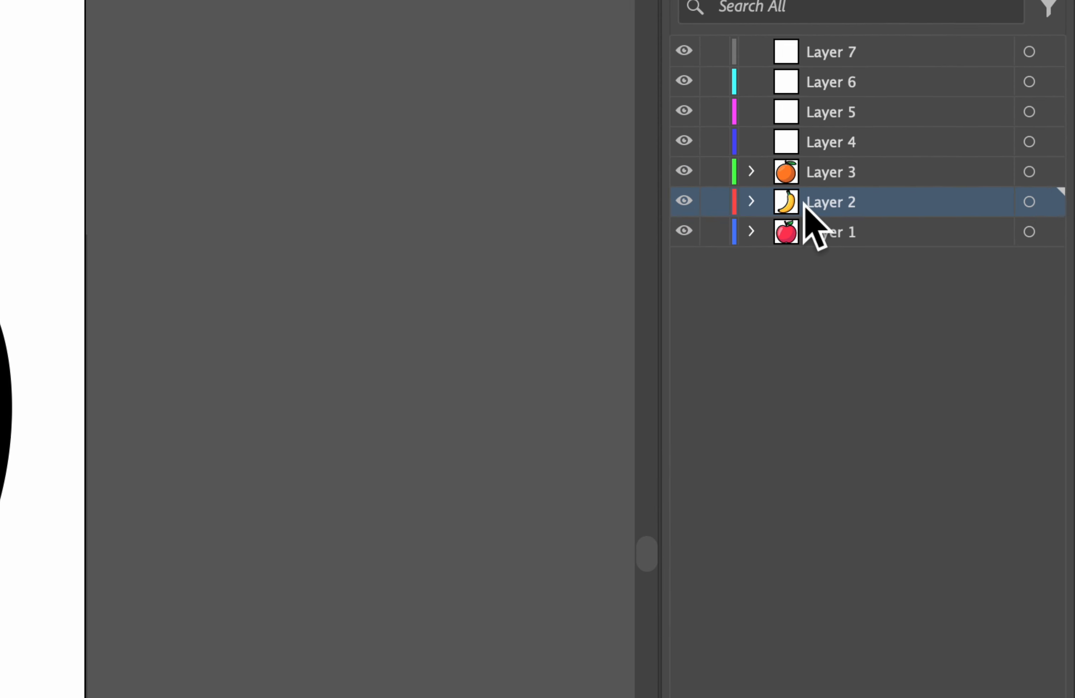
left_click(984, 208)
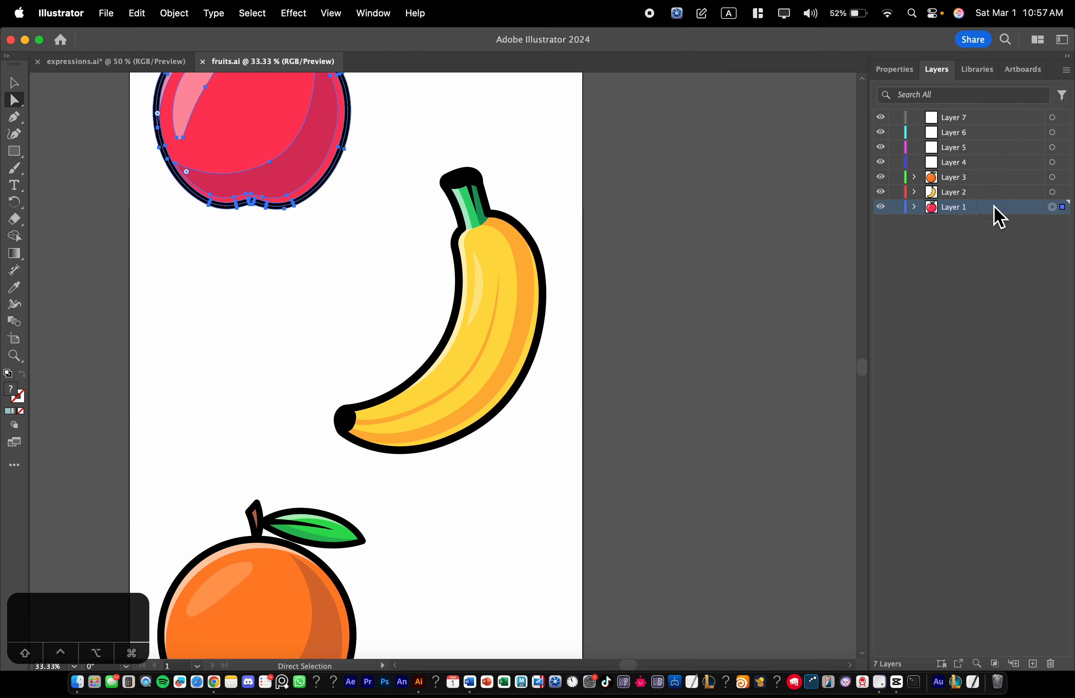
- Paste the copied apple artwork onto the Apple layer in expressions.ai
left_click(121, 63)
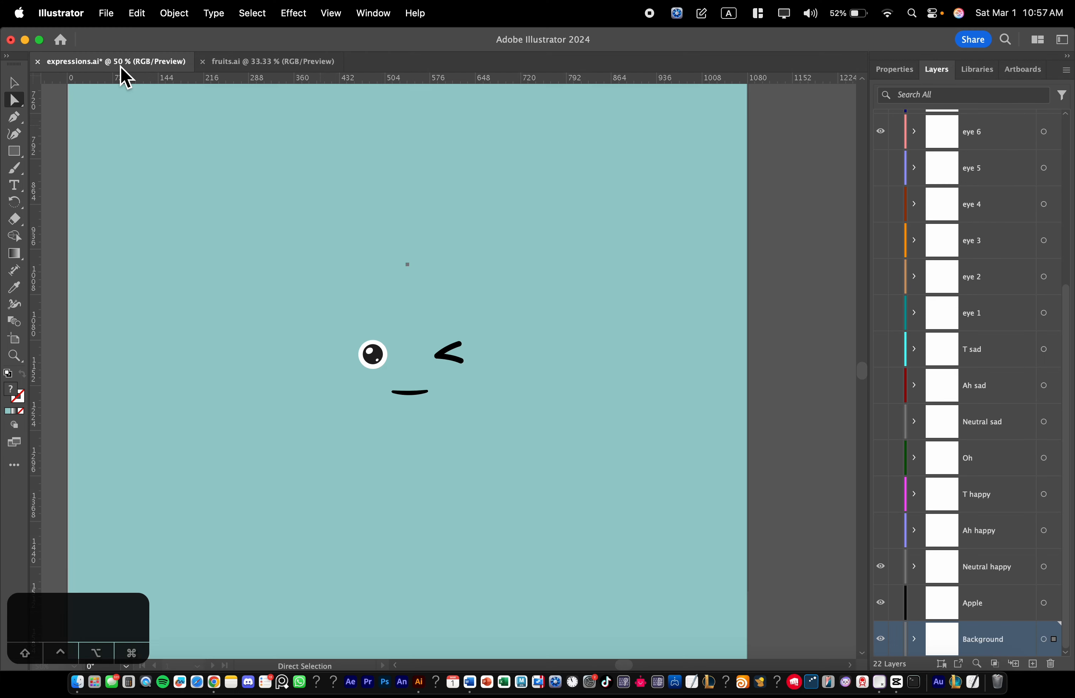
left_click(1028, 611)
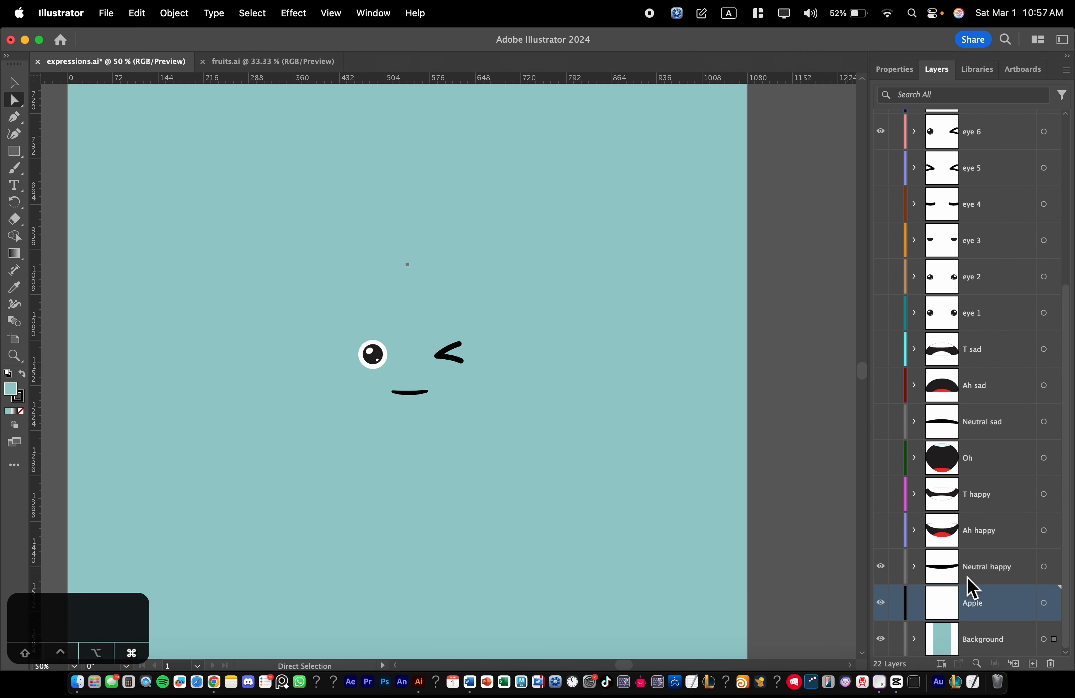
key("super+v")
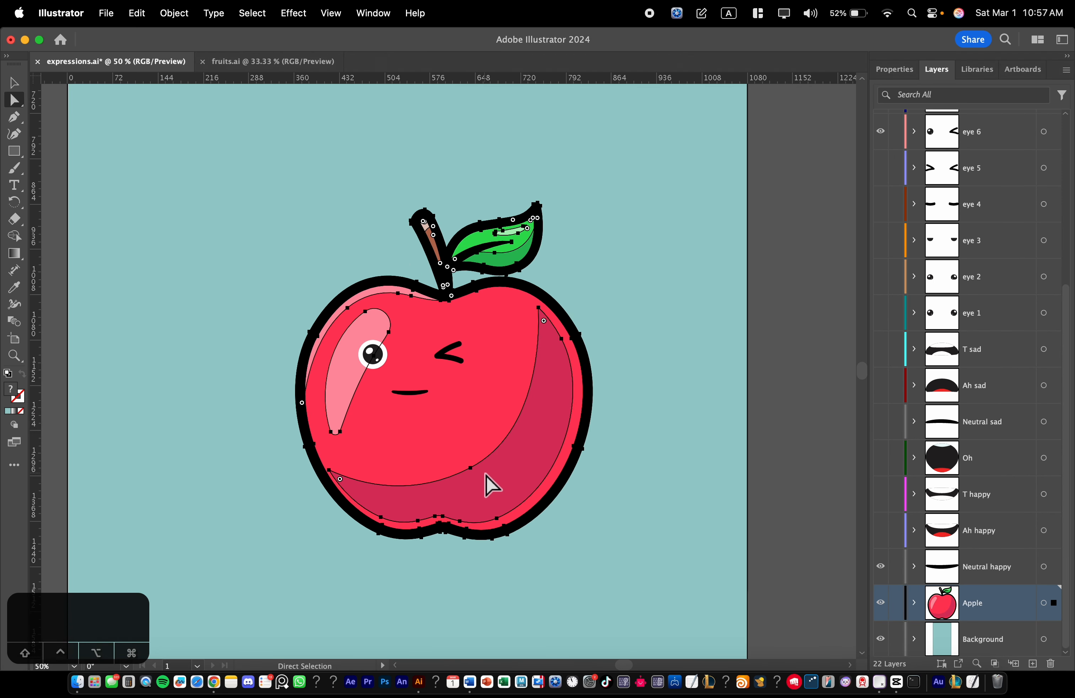
- Scale the apple down proportionally with Free Transform and place it behind the eyes and mouth
key("e")
left_click_drag(295, 203, 387, 307)
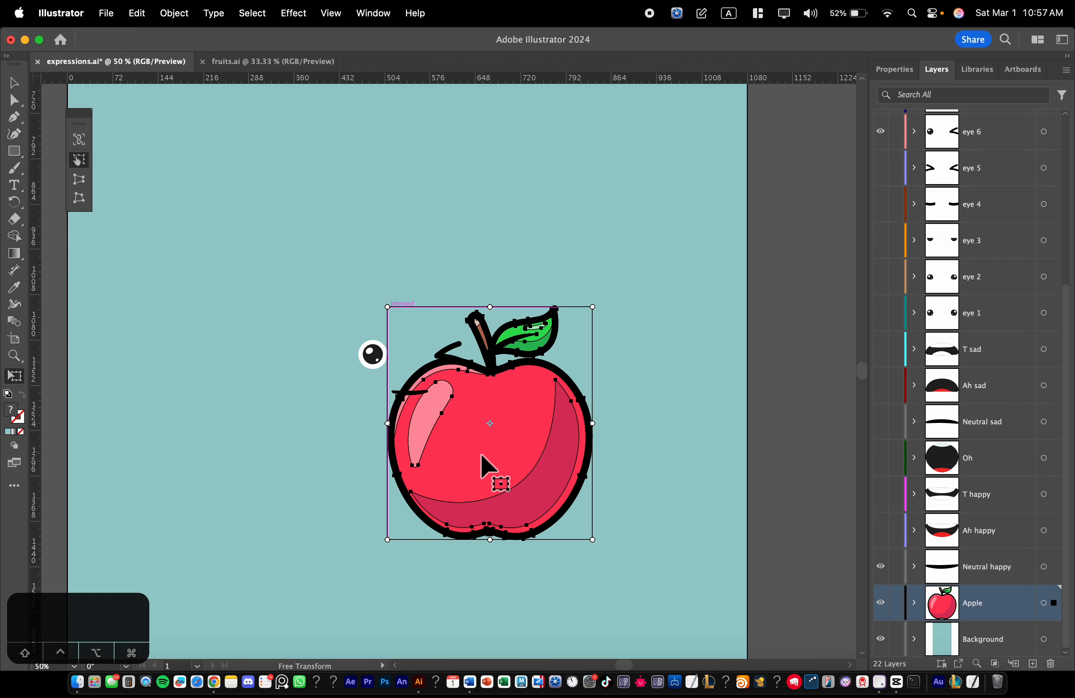
left_click_drag(482, 463, 409, 387)
scroll(371, 376, "up", 2)
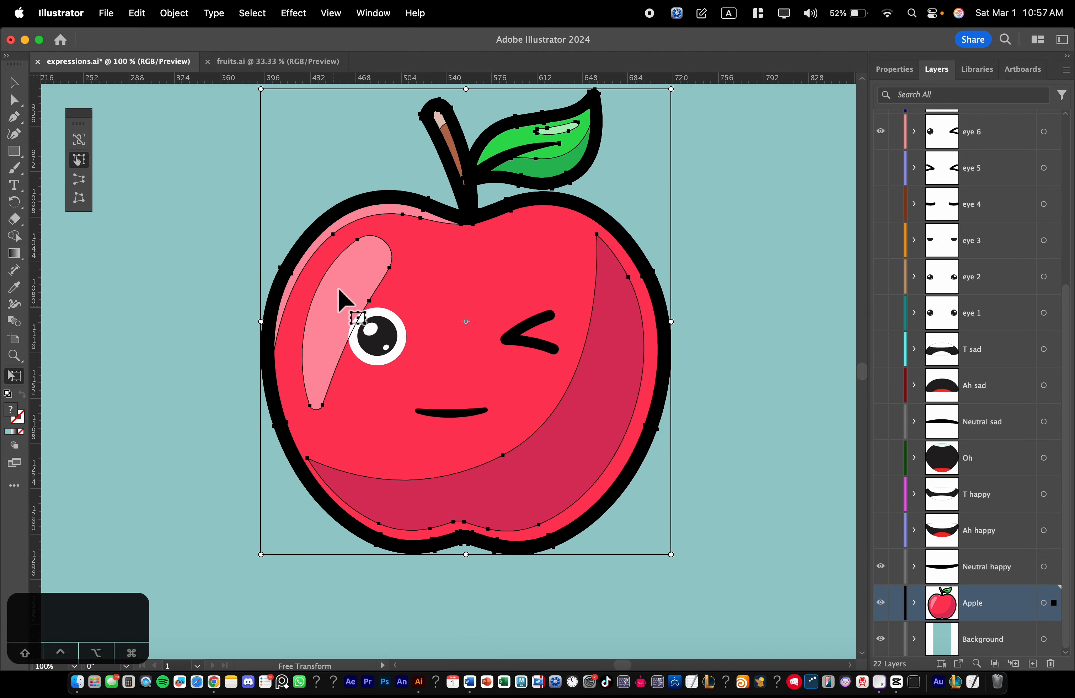
left_click_drag(404, 234, 403, 275)
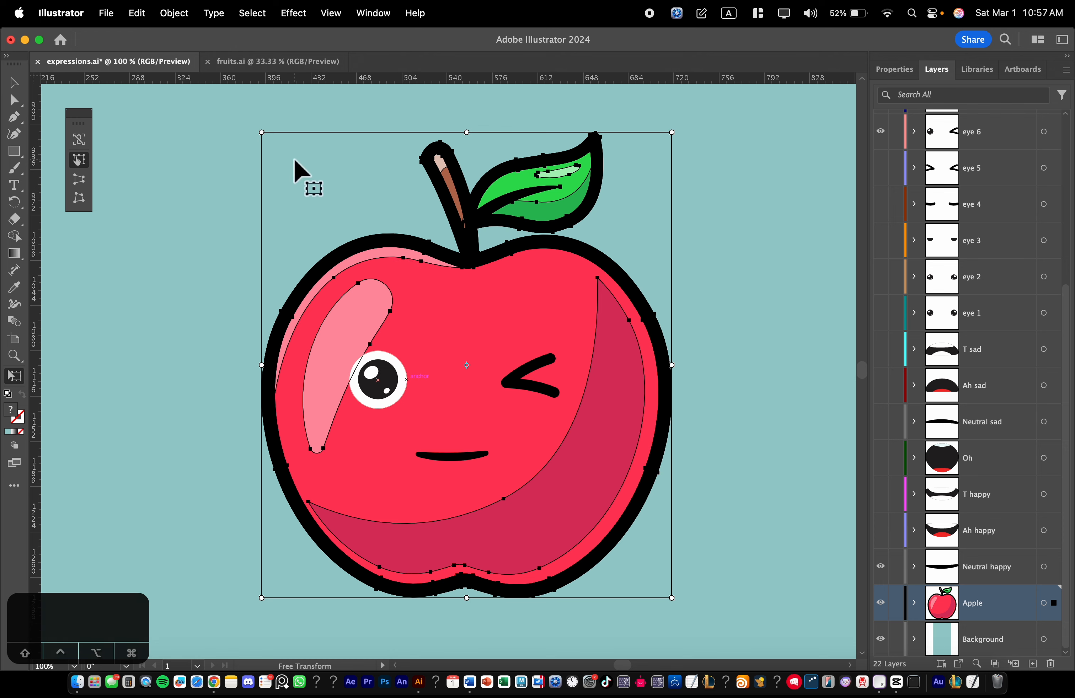
- Shrink the apple slightly more and recentre it behind the winking face
left_click_drag(262, 132, 299, 174)
left_click_drag(572, 505, 547, 483)
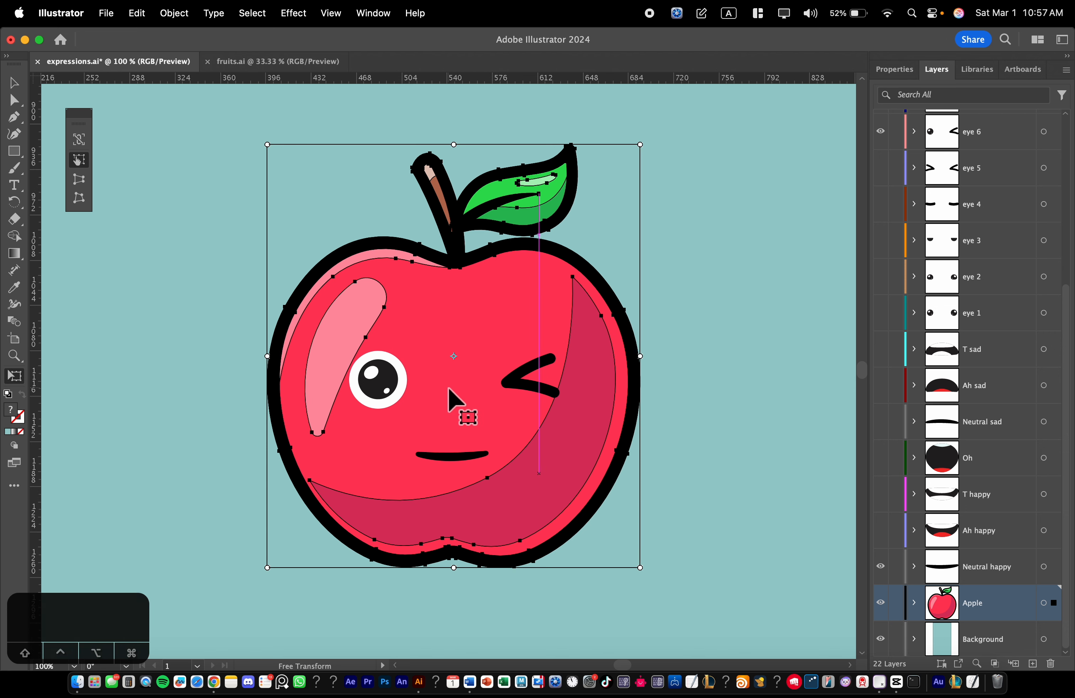
key("super+minus")
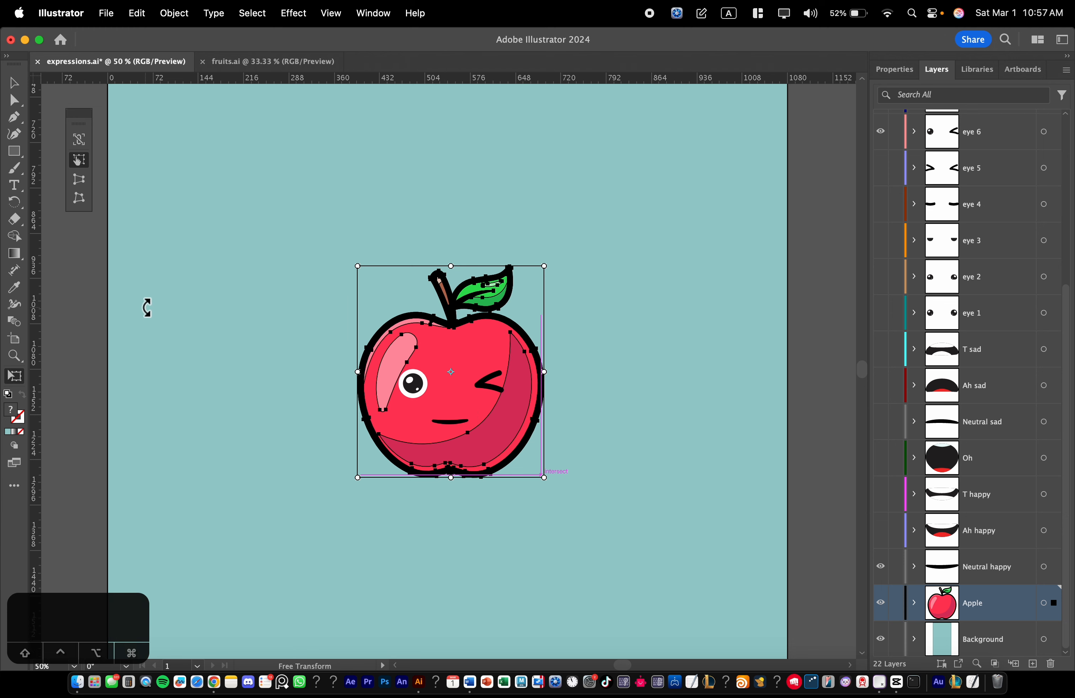
scroll(492, 444, "up", 2)
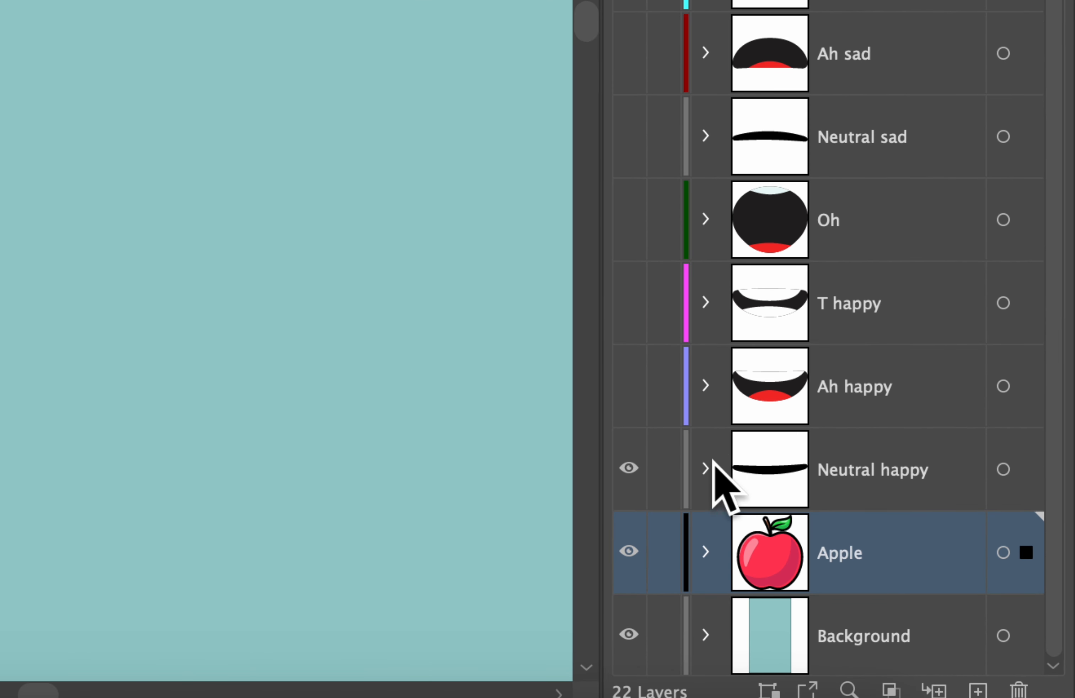
- Expand the Neutral happy layer and examine the mouth group nested inside it
left_click(706, 468)
left_click(886, 549)
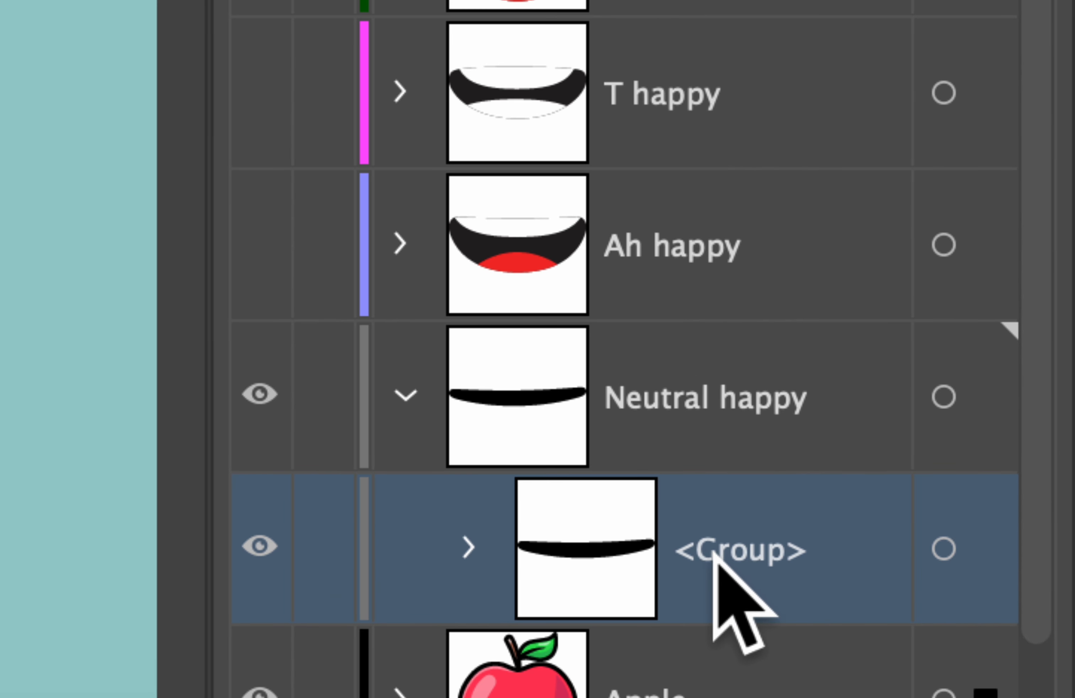
left_click(433, 391)
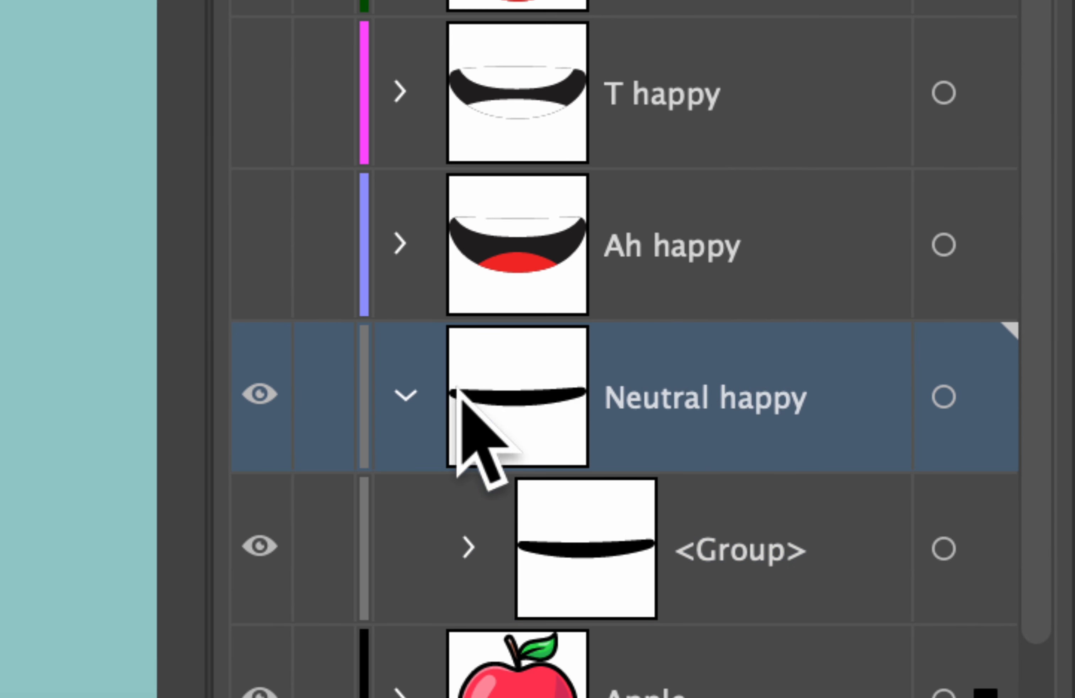
left_click(401, 395)
left_click(399, 395)
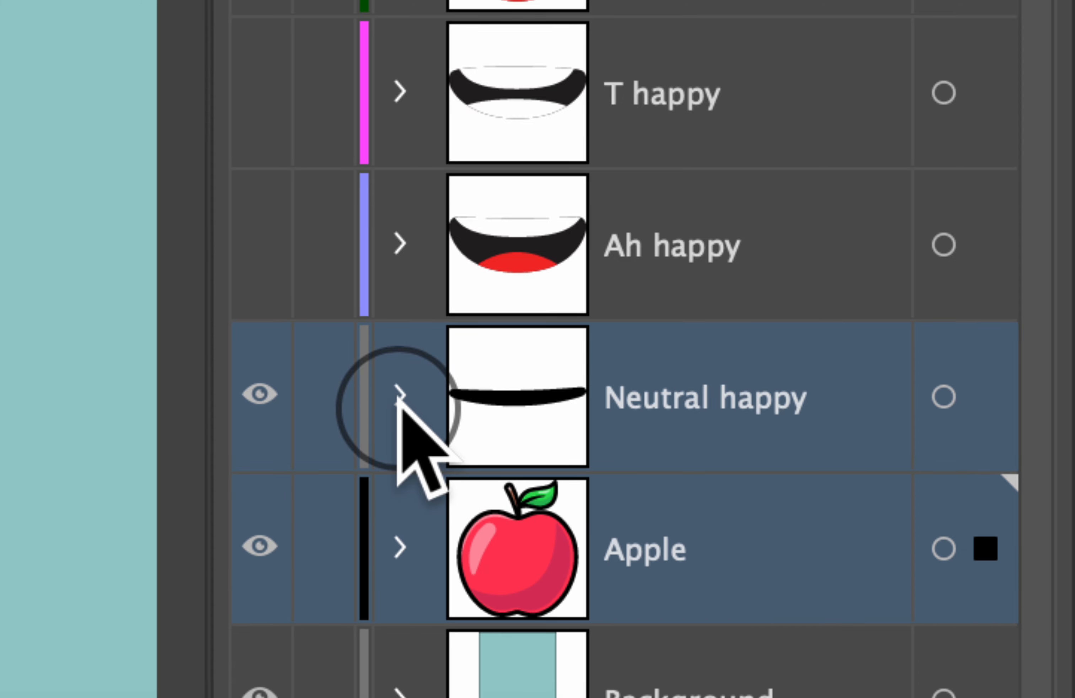
left_click(400, 395)
left_click(400, 395)
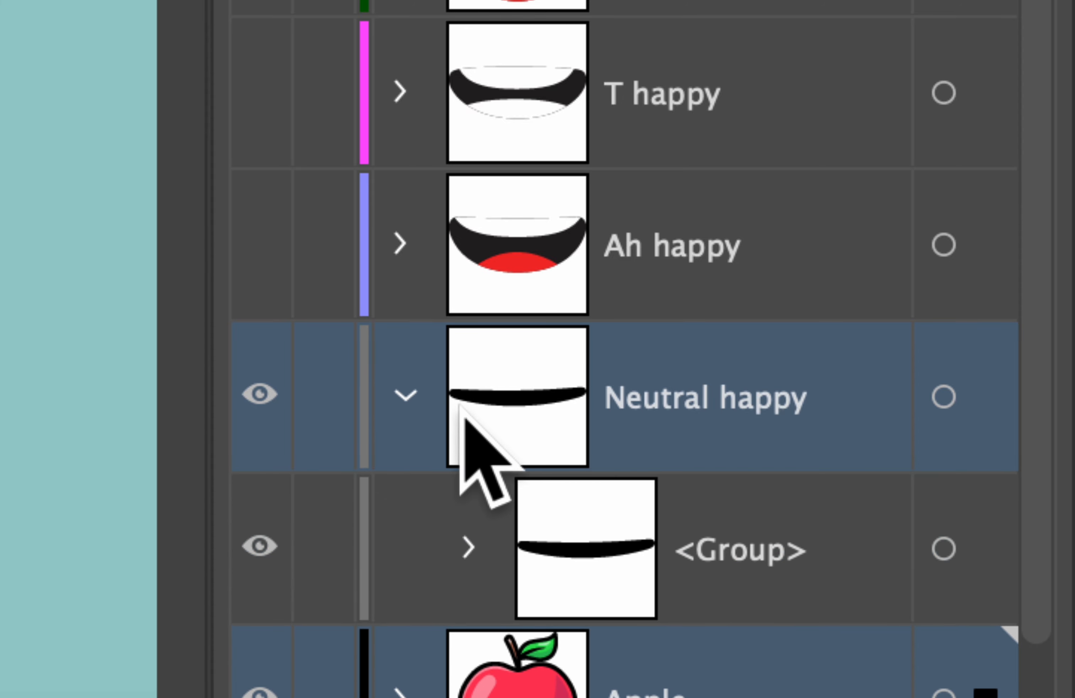
left_click(621, 555)
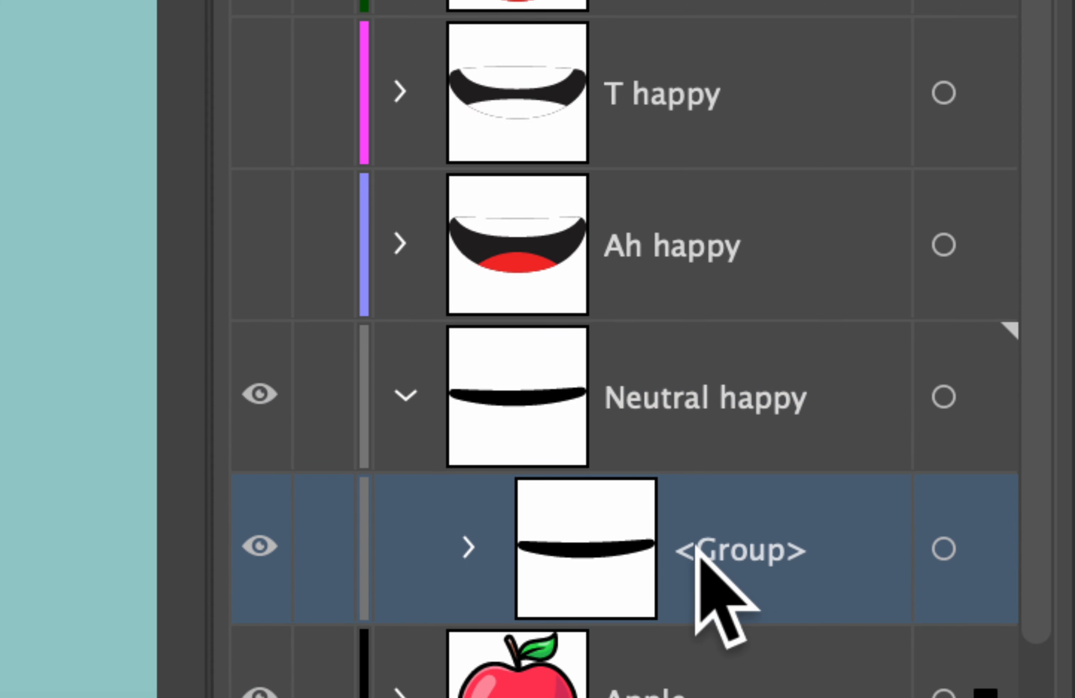
- Collapse the Neutral happy layer and add a new layer named Banana directly above the Apple layer
left_click(541, 391)
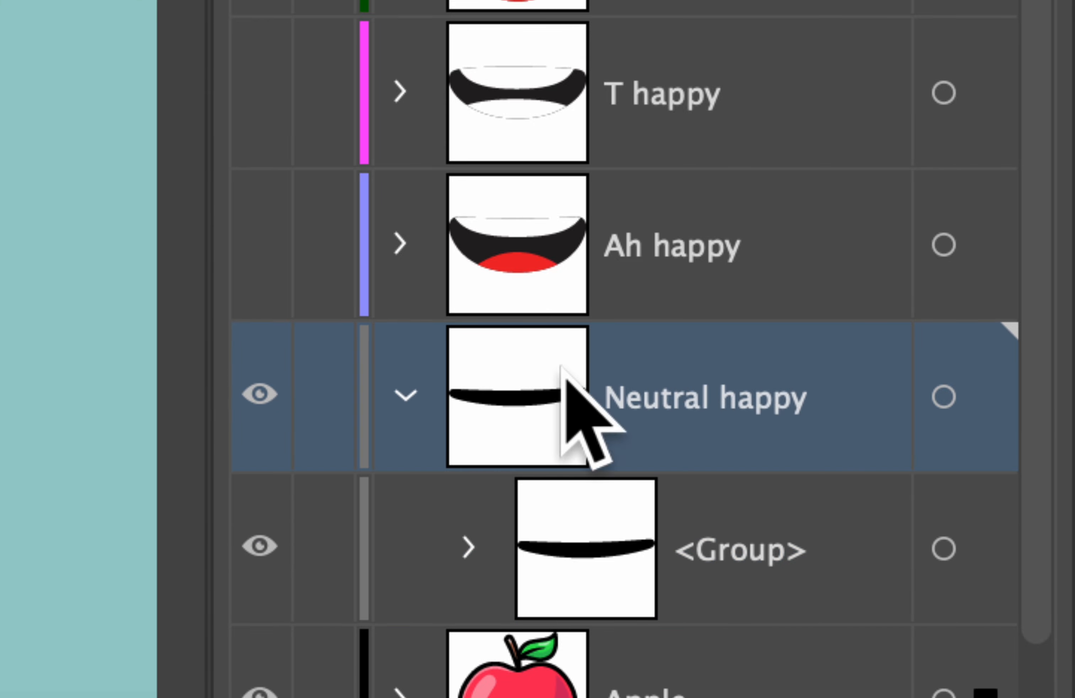
left_click(403, 395)
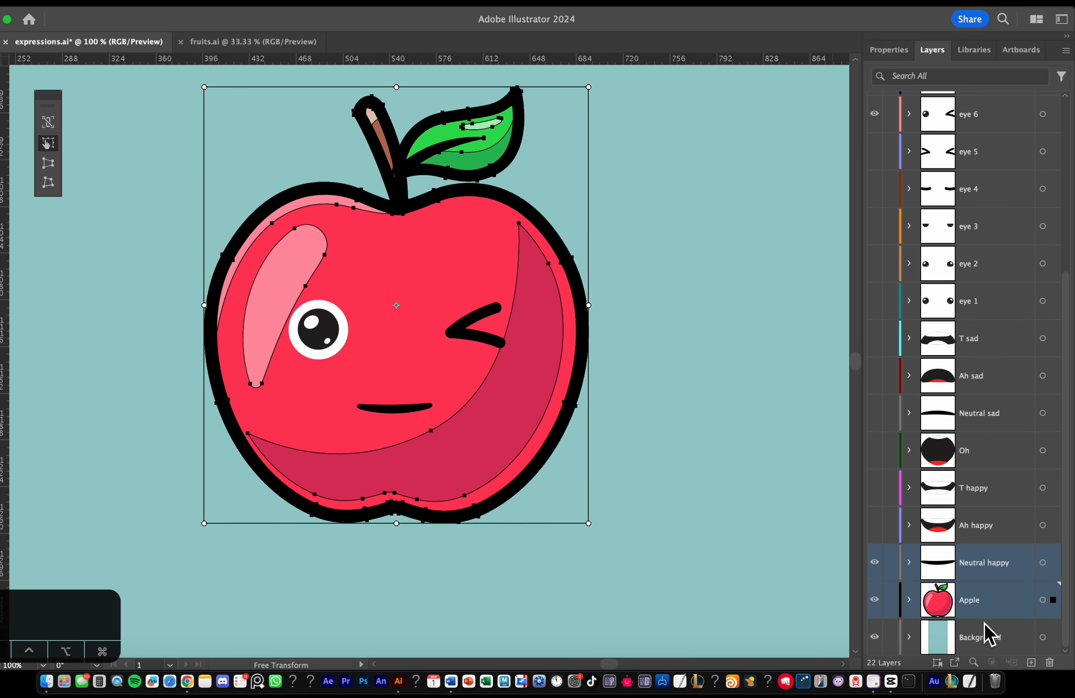
left_click(807, 522)
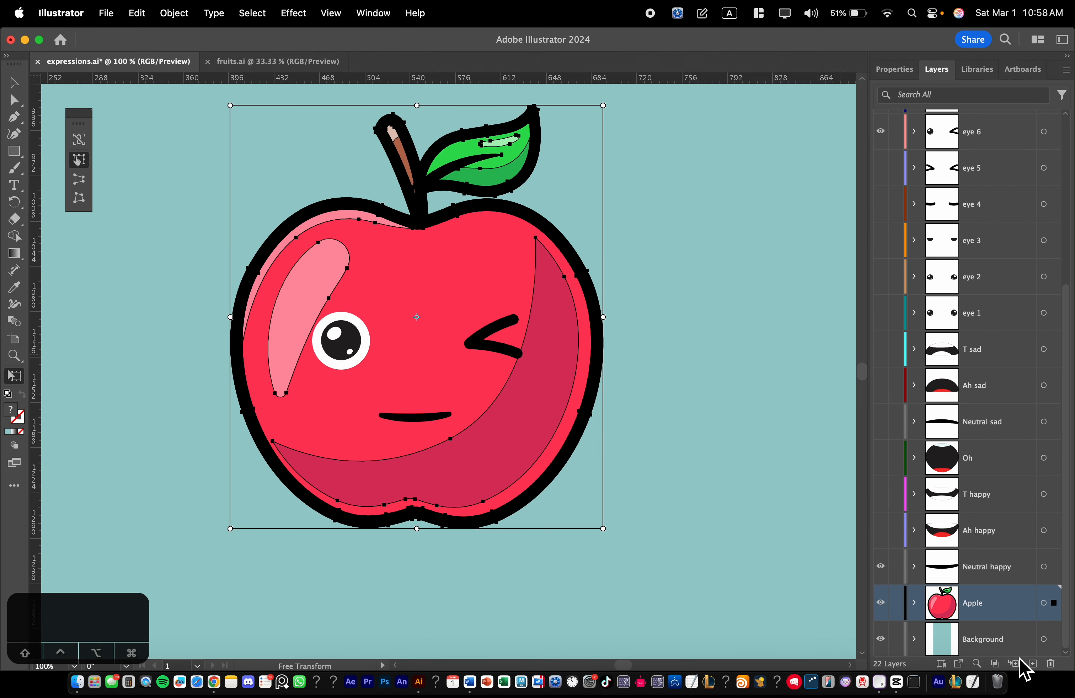
left_click(1034, 664)
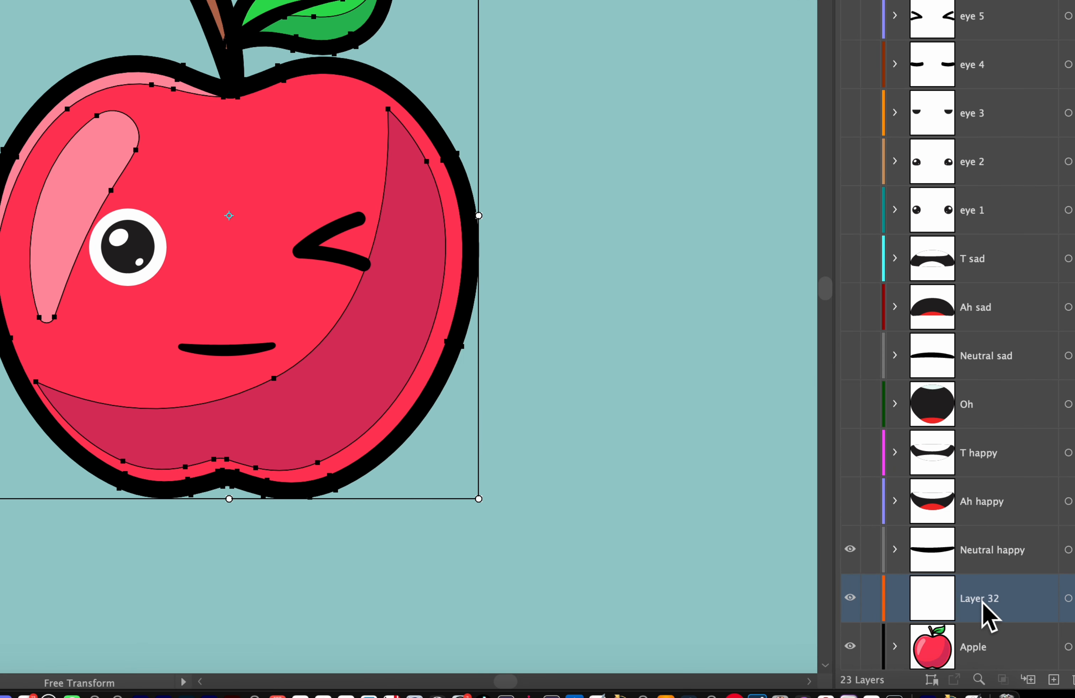
double_click(981, 610)
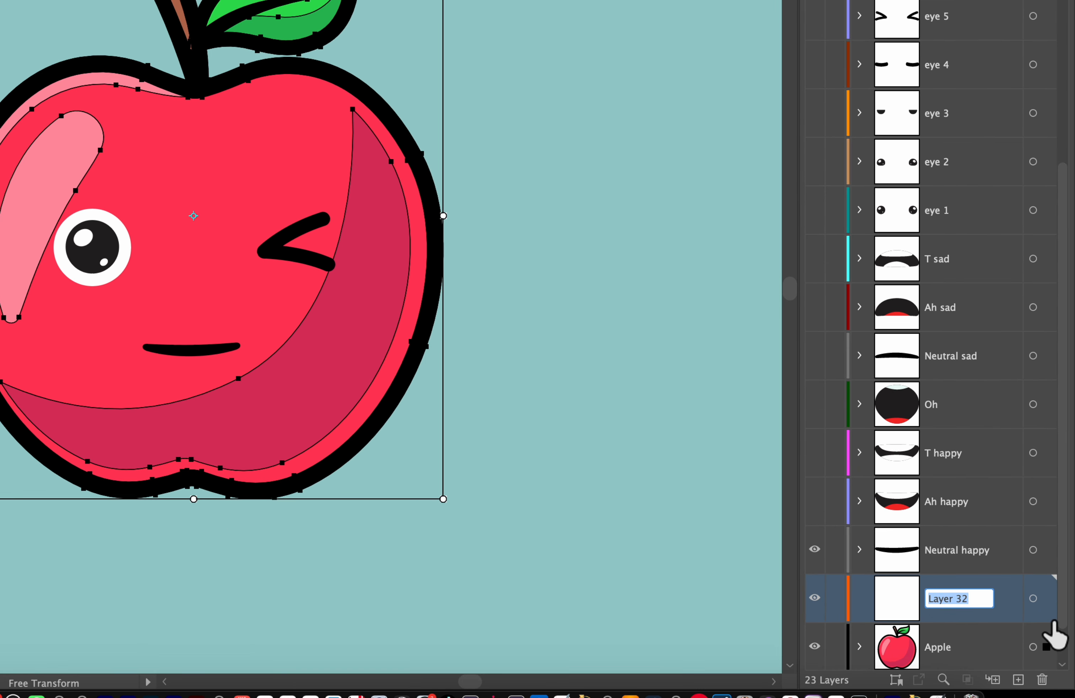
type("Banan")
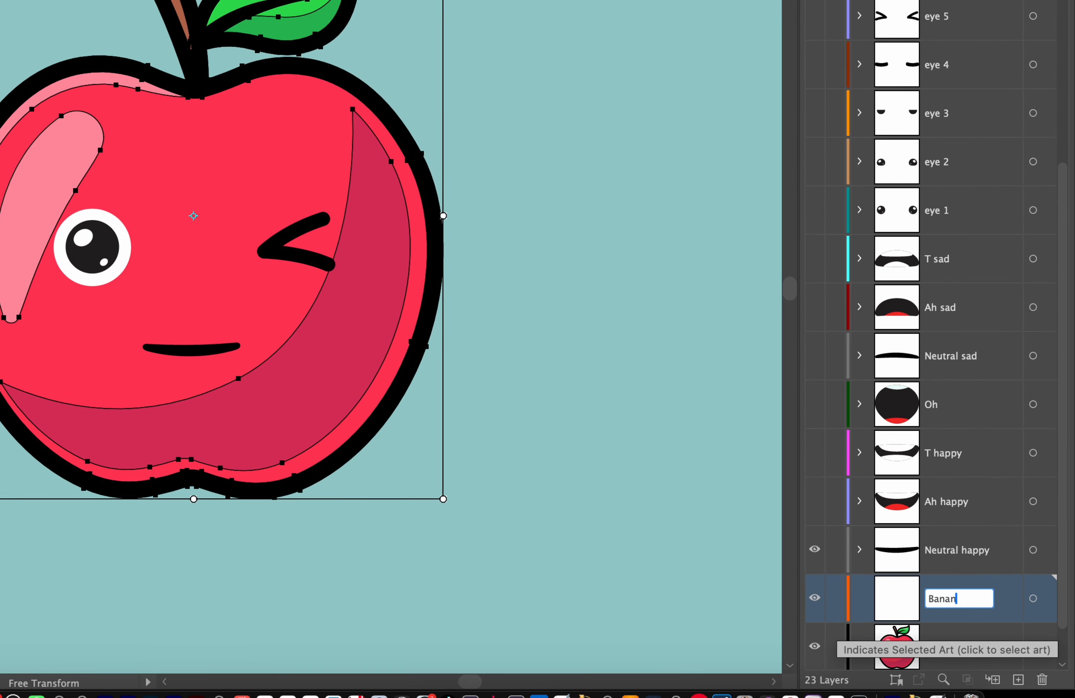
type("a")
key("Return")
- Add a new layer named Orange directly above the Banana layer
scroll(1024, 634, "down", 1)
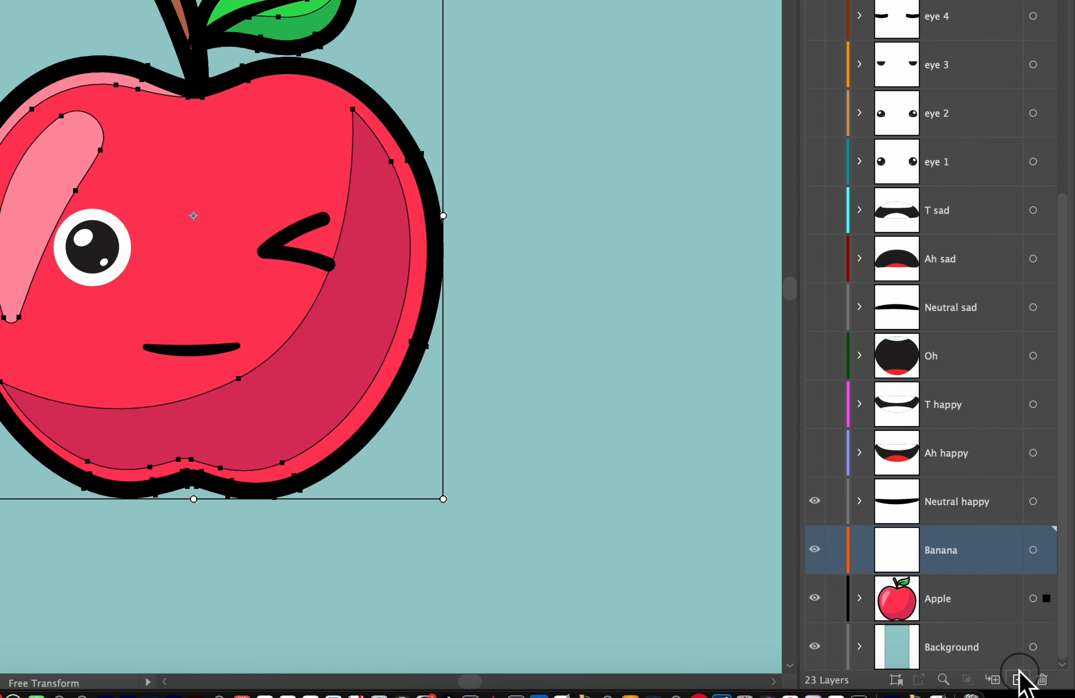
left_click(1019, 671)
double_click(935, 550)
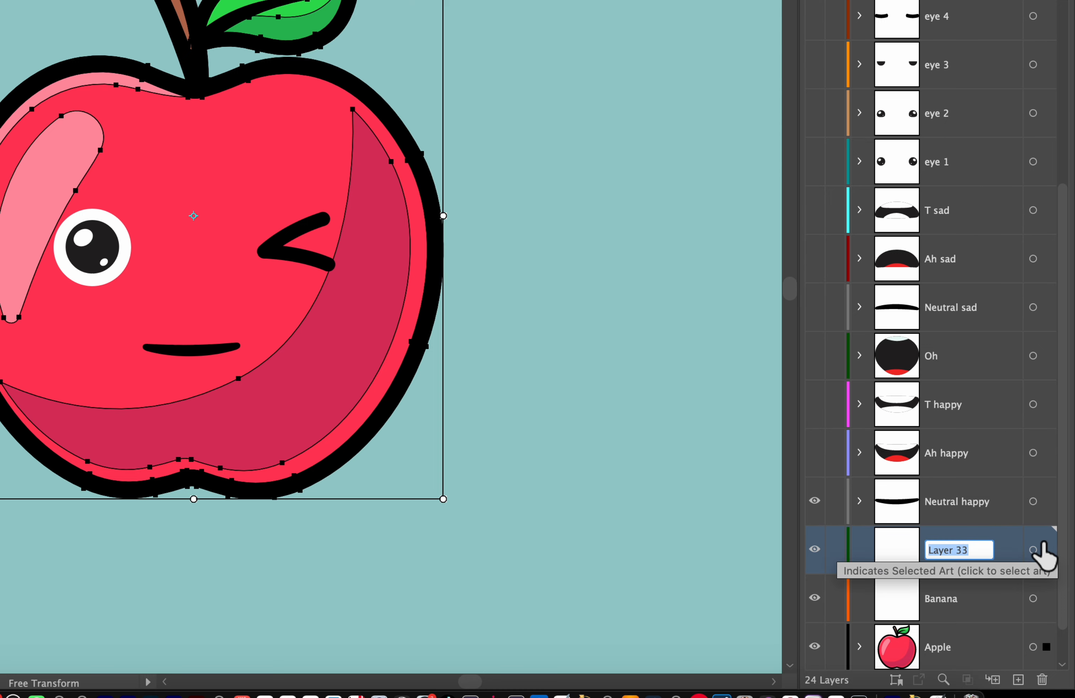
type("Orang")
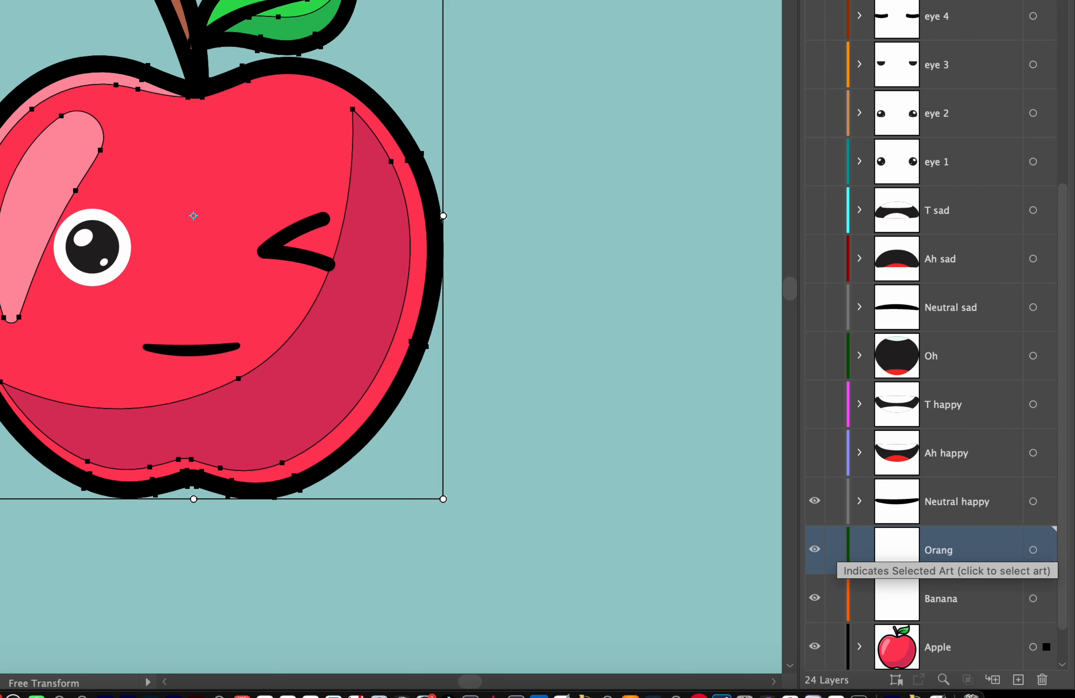
double_click(941, 556)
double_click(941, 556)
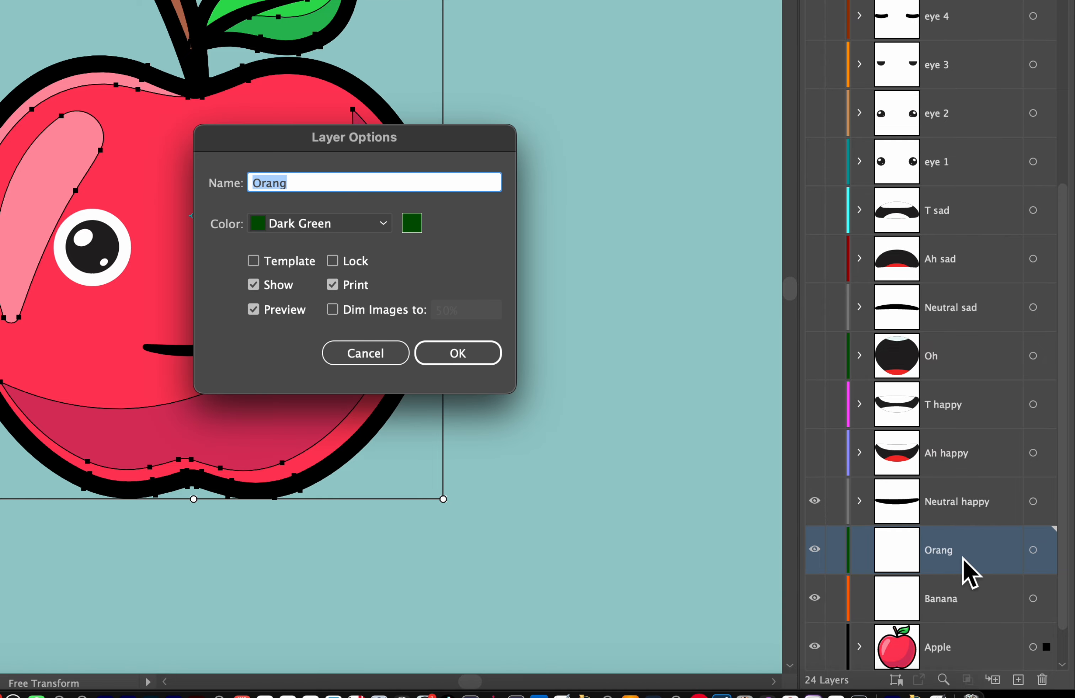
type("Orange")
key("Return")
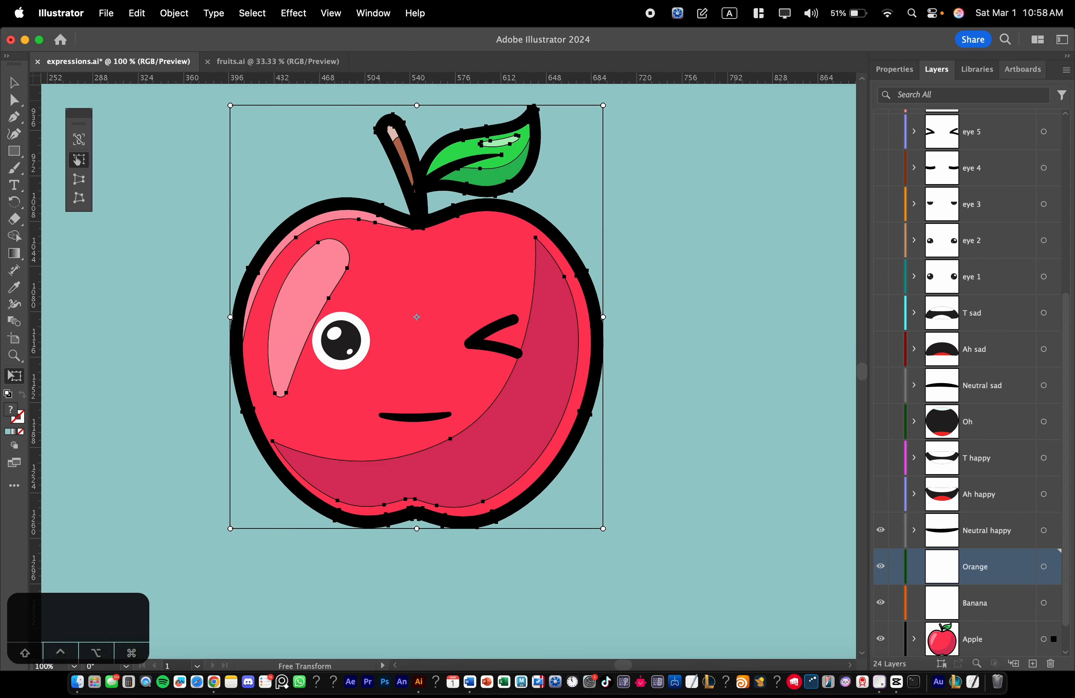
left_click(1020, 70)
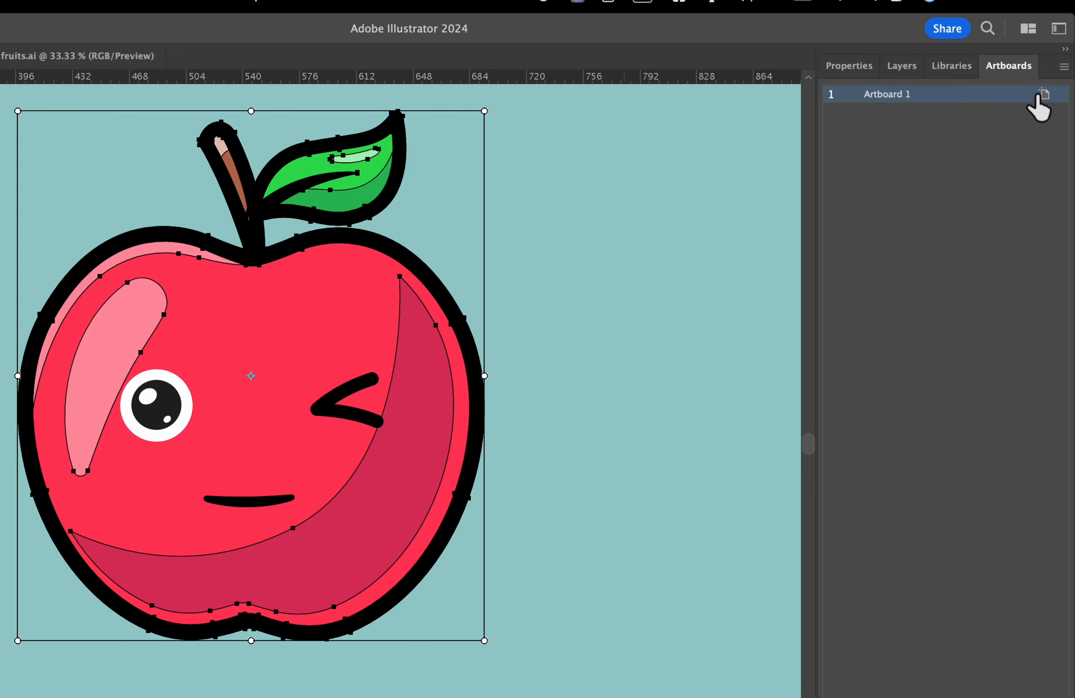
left_click(1039, 96)
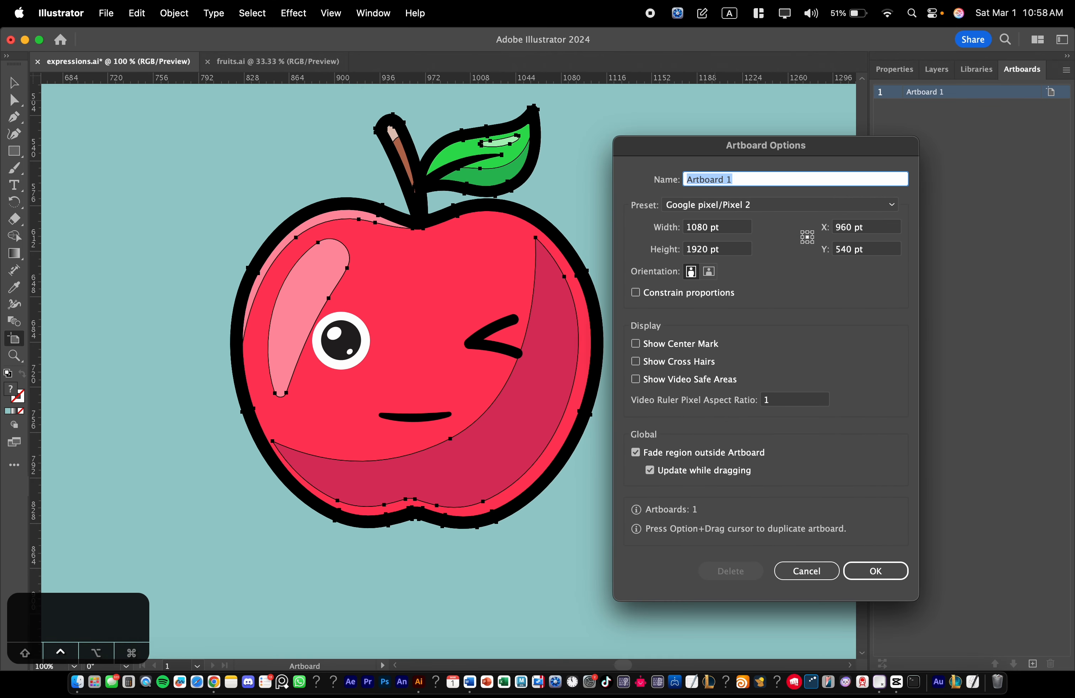
key("Escape")
key("e")
left_click(937, 69)
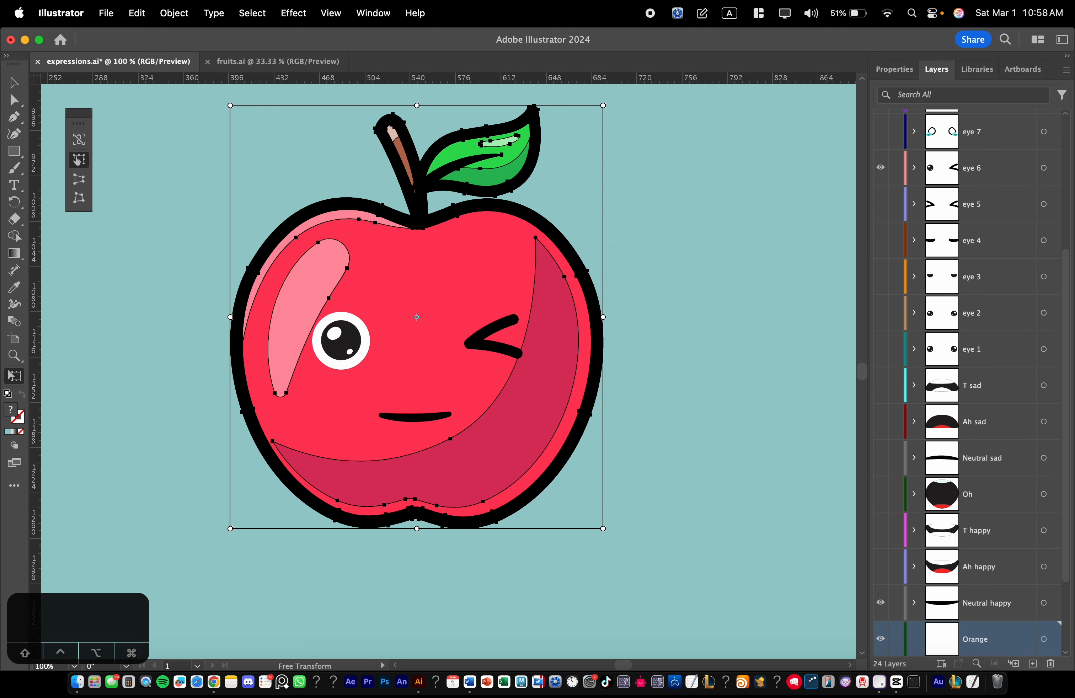
- Copy the banana artwork from fruits.ai and paste it onto the Banana layer in expressions.ai
scroll(997, 589, "down", 3)
scroll(977, 580, "up", 3)
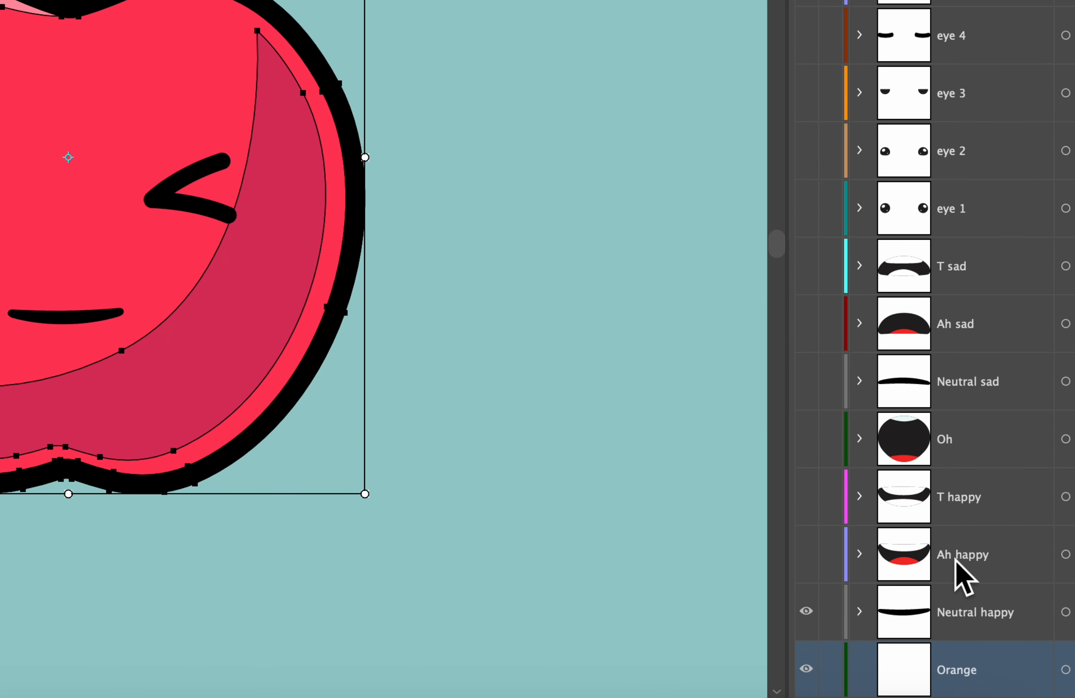
scroll(981, 564, "down", 3)
left_click(977, 552)
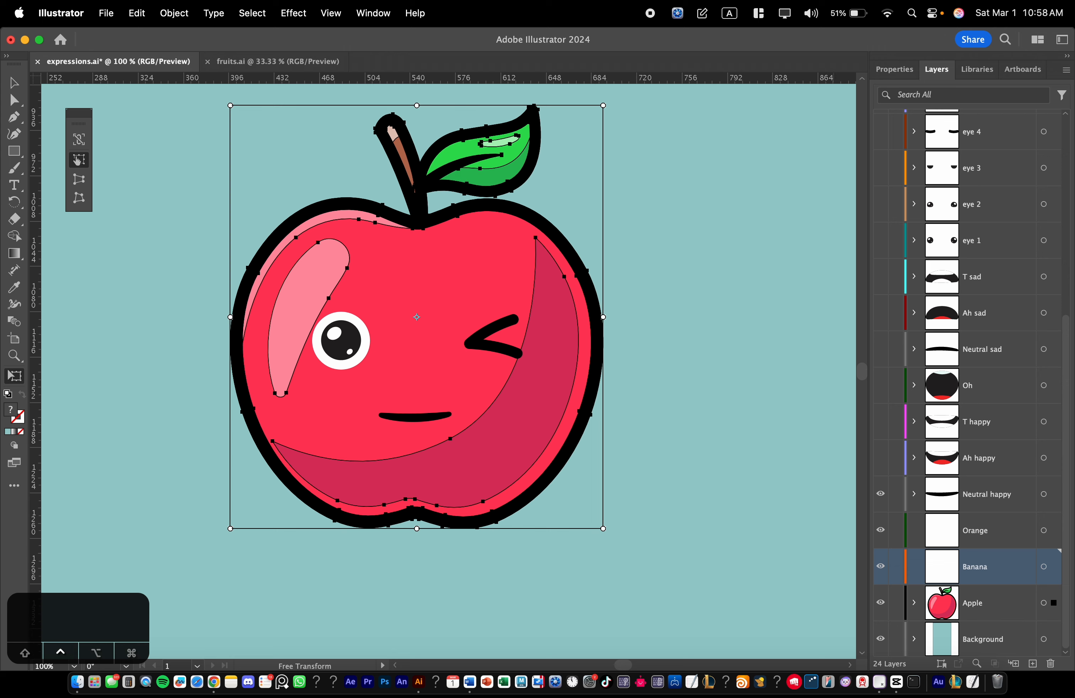
left_click(277, 61)
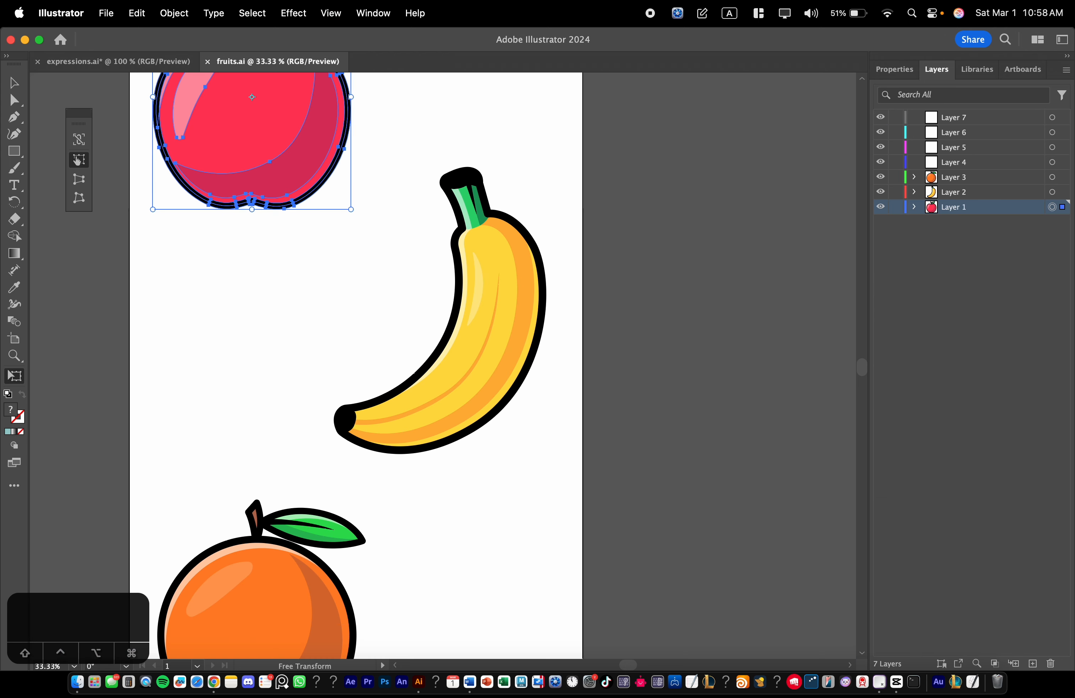
left_click(1050, 192)
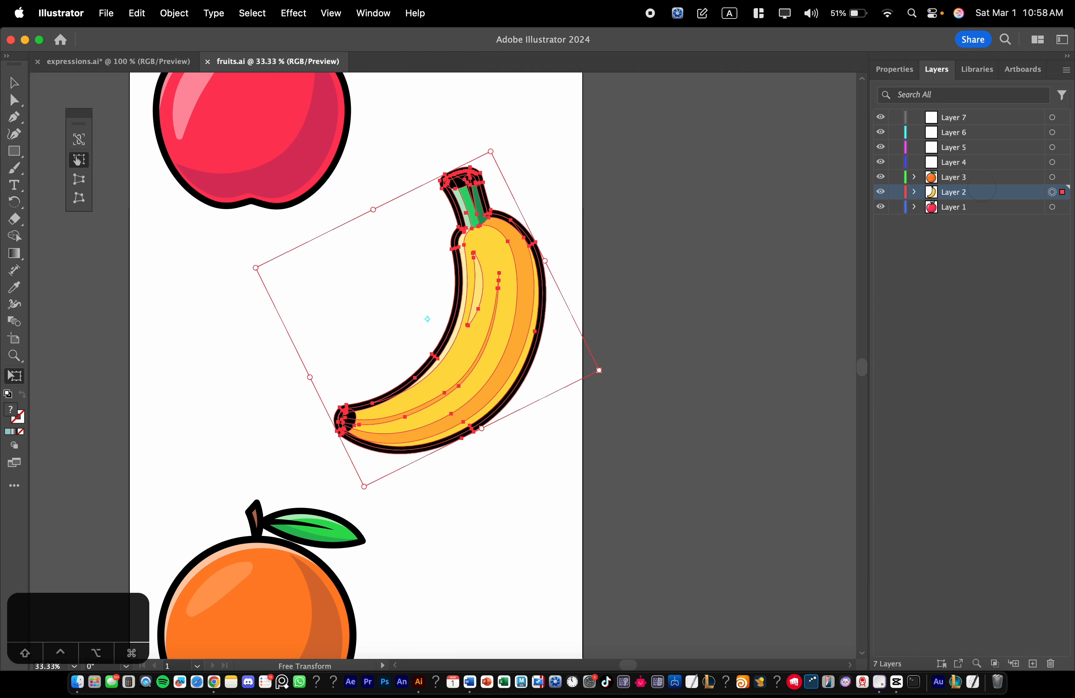
key("super+c")
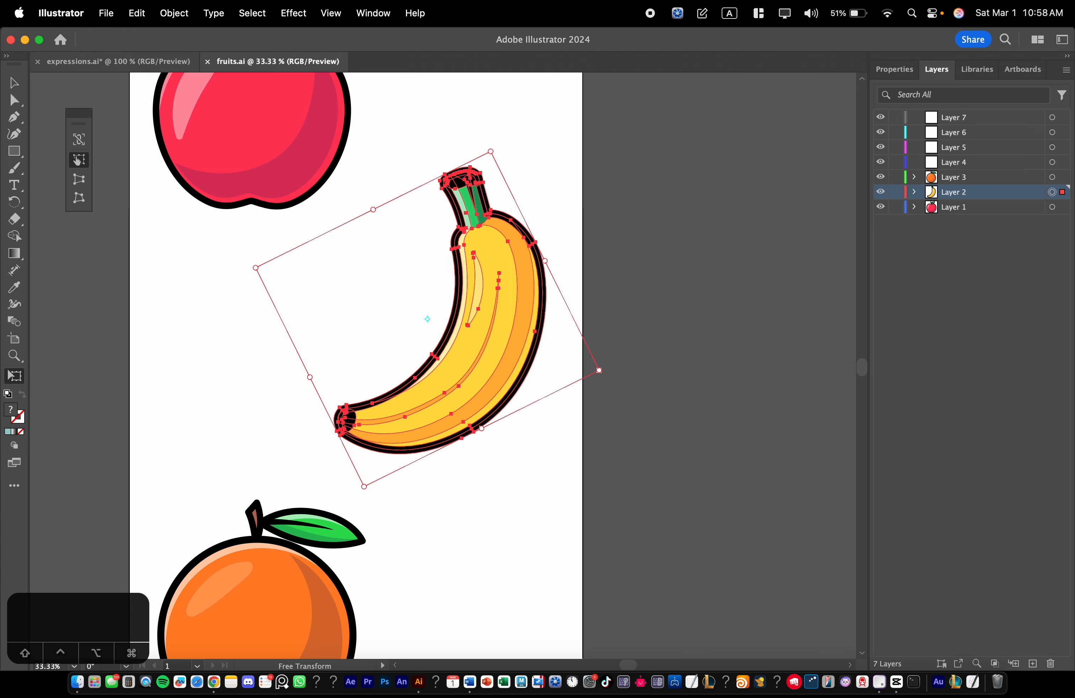
left_click(118, 61)
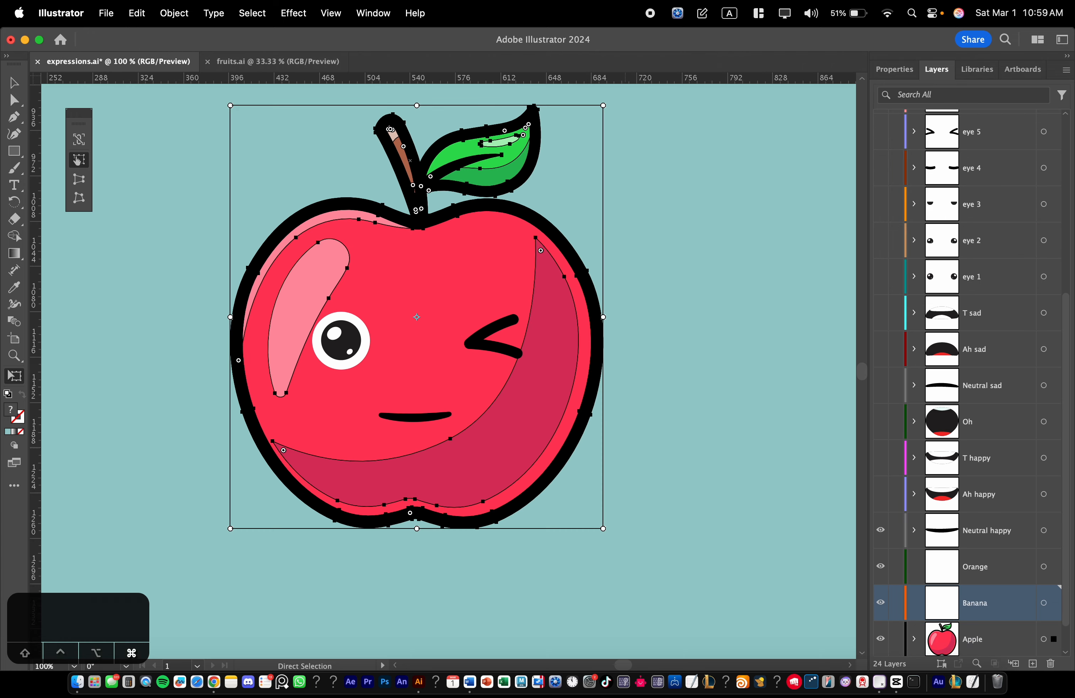
key("super+v")
- Resize the banana proportionally with Free Transform and place its thick upper part behind the eyes and mouth
key("super+minus")
key("super+minus")
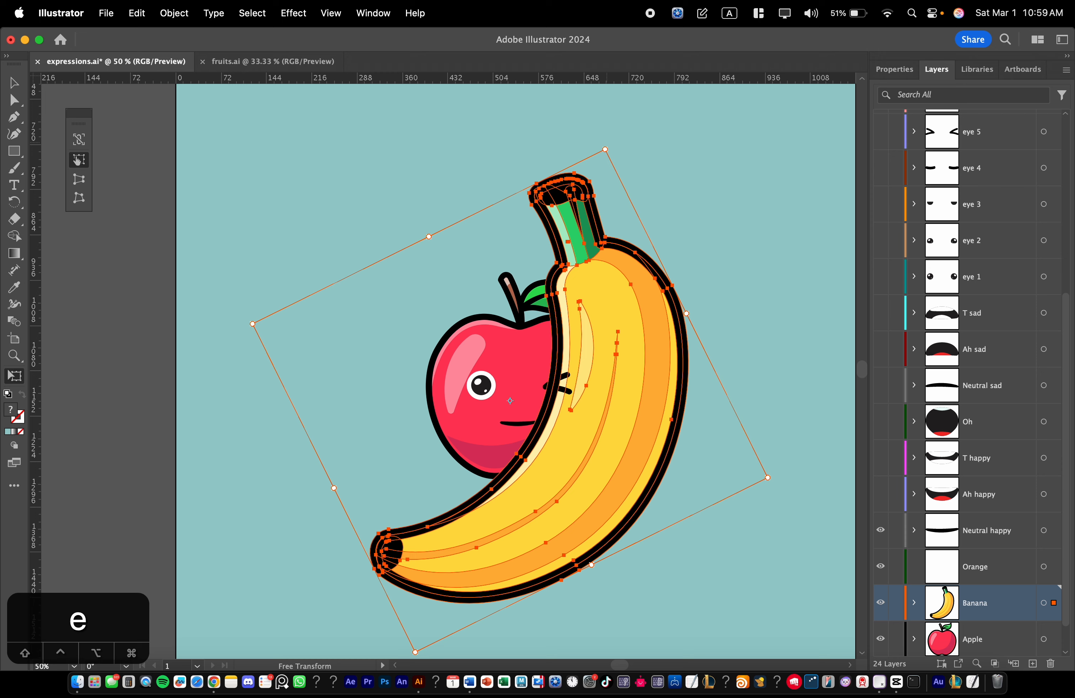
left_click_drag(605, 150, 570, 205)
left_click_drag(562, 454, 512, 411)
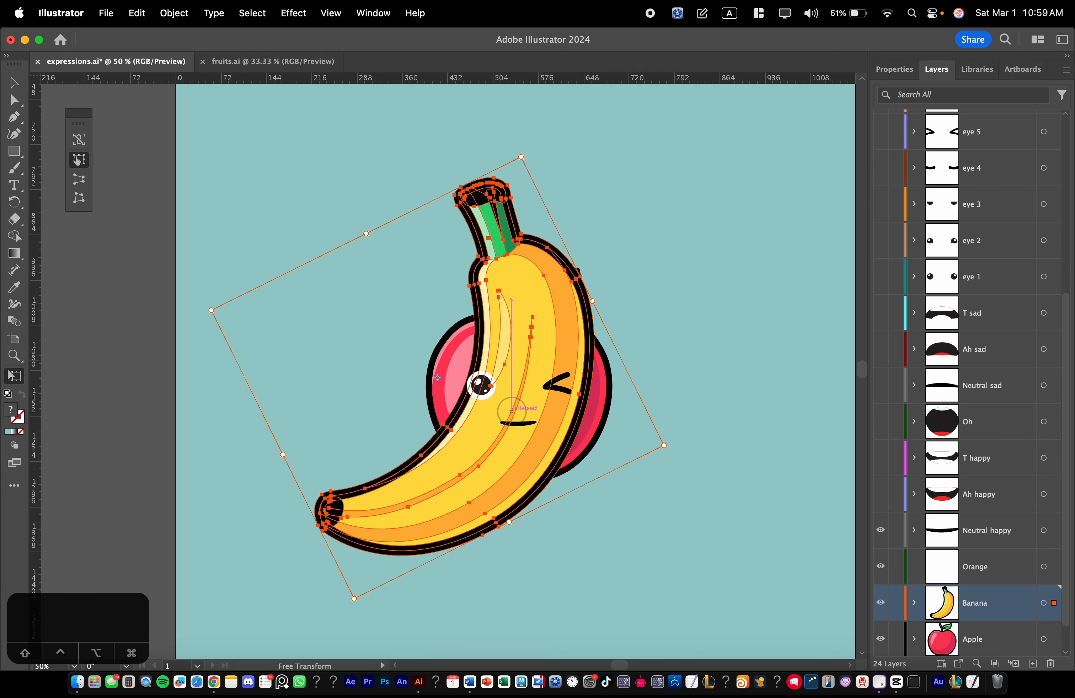
left_click_drag(523, 154, 547, 107)
left_click_drag(533, 243, 508, 272)
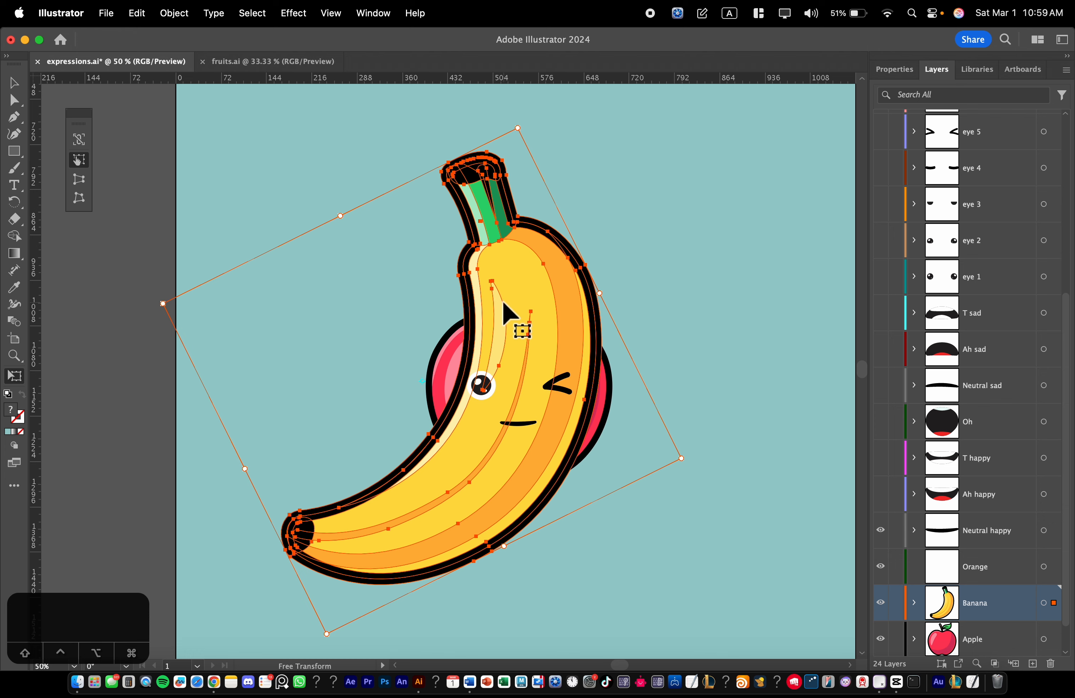
- Fine-tune the banana's position with small nudges so the winking face sits within its body
key("Left")
key("Left")
key("Left")
key("Left")
key("Left")
key("Left")
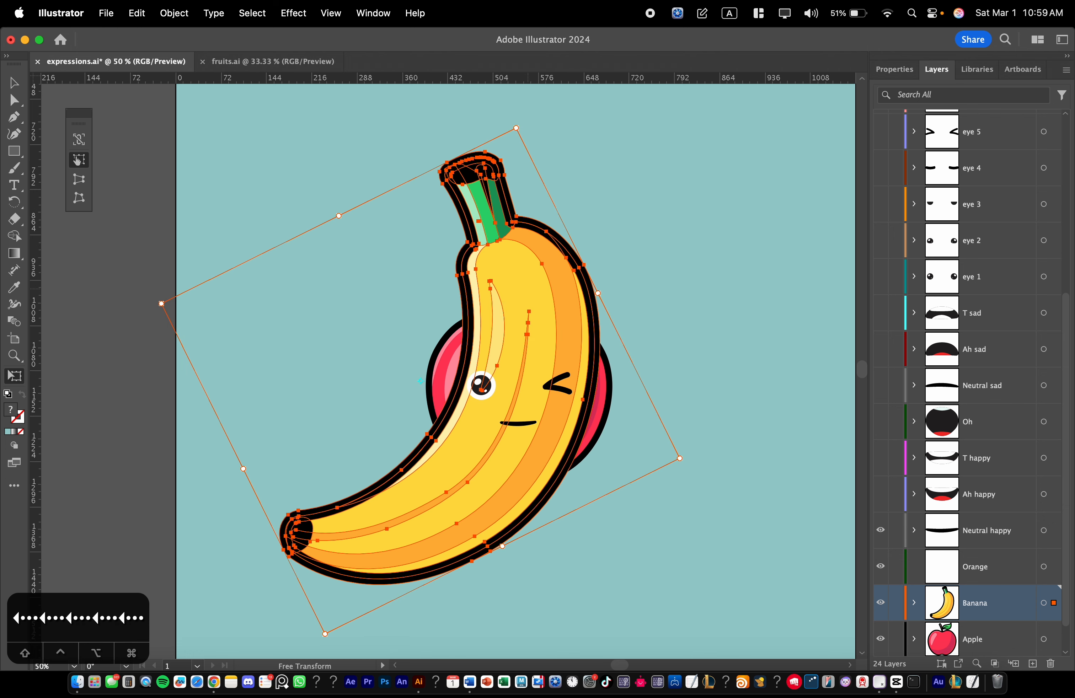
left_click_drag(526, 286, 528, 283)
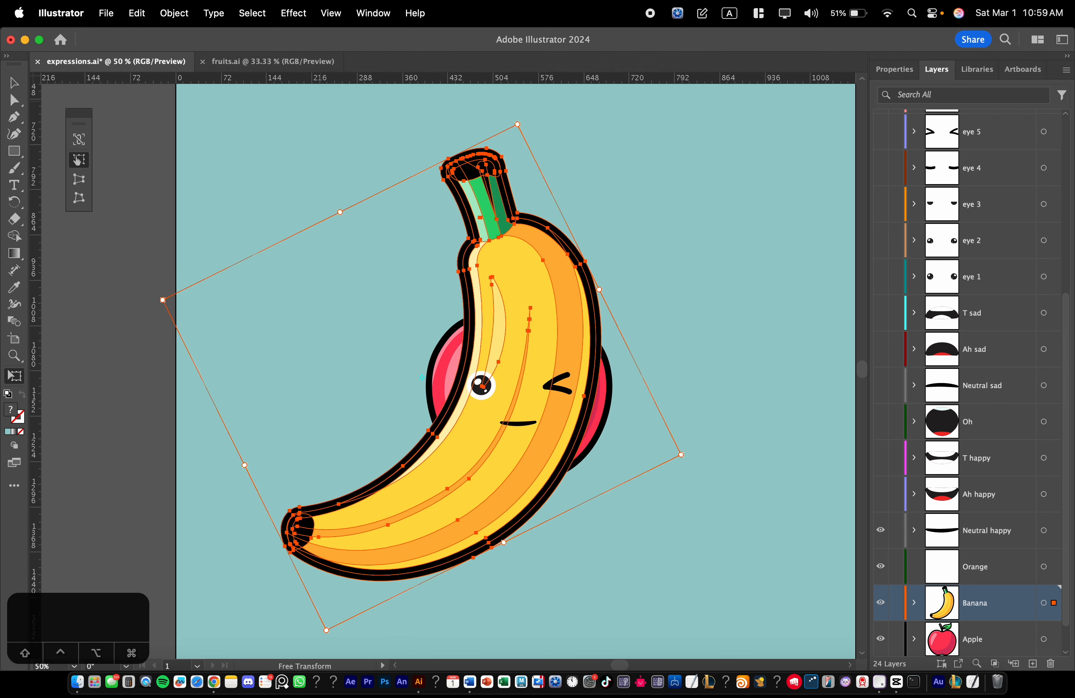
- Copy the orange artwork from Layer 3 of fruits.ai and paste it onto the Orange layer in expressions.ai
left_click(273, 62)
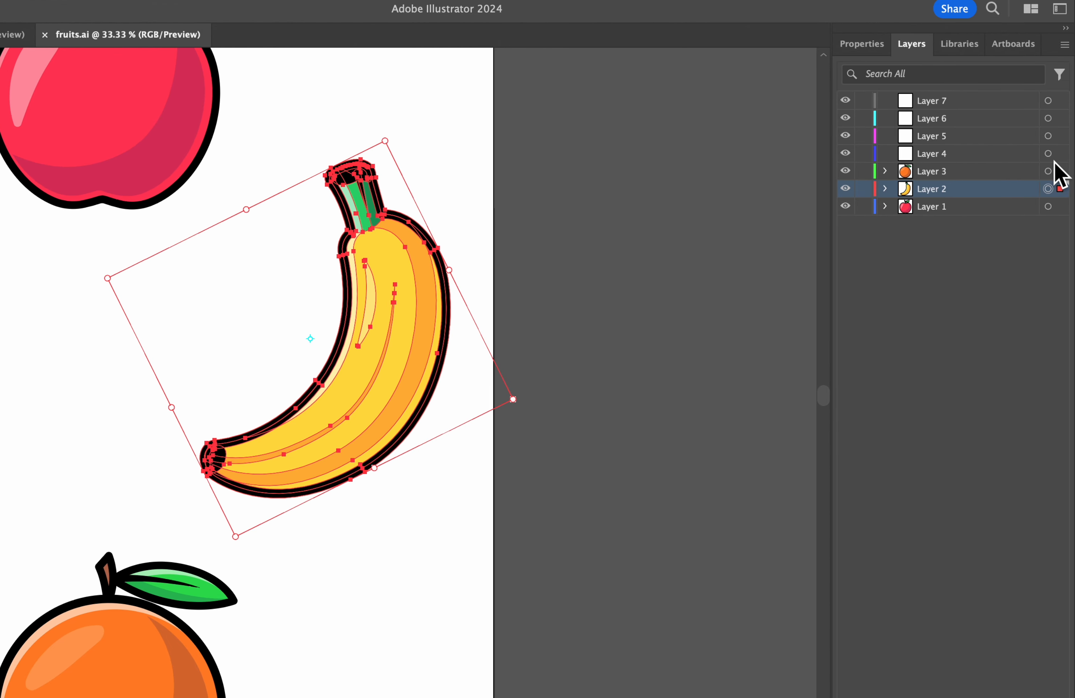
left_click(1048, 171)
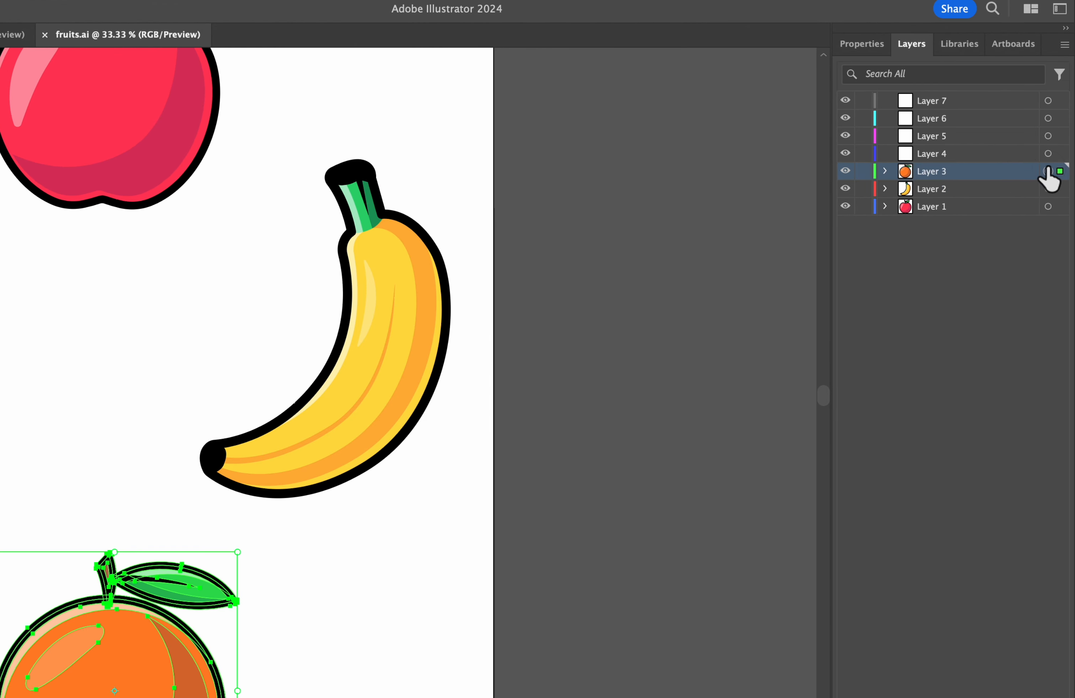
key("space")
left_click_drag(278, 481, 450, 311)
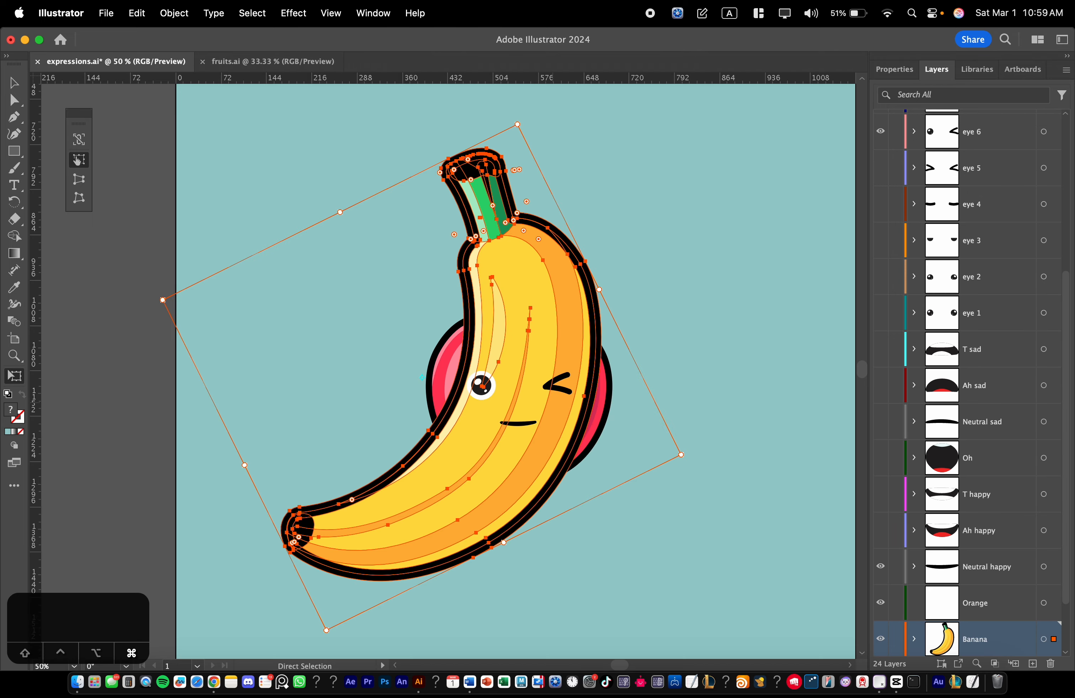
left_click(1008, 601)
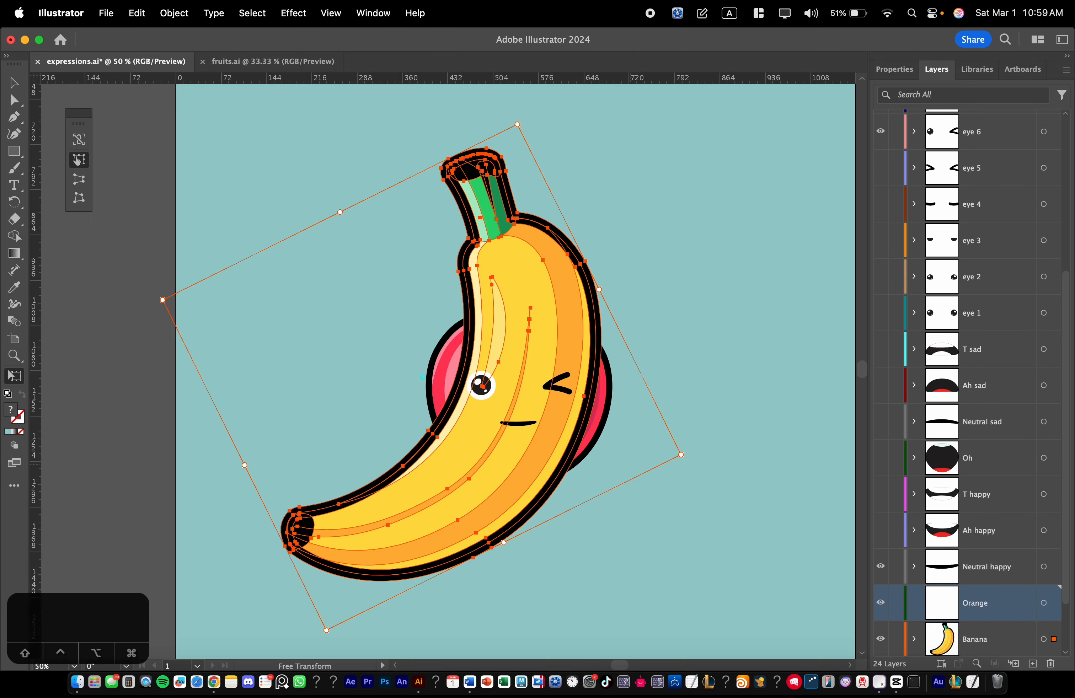
key("super+v")
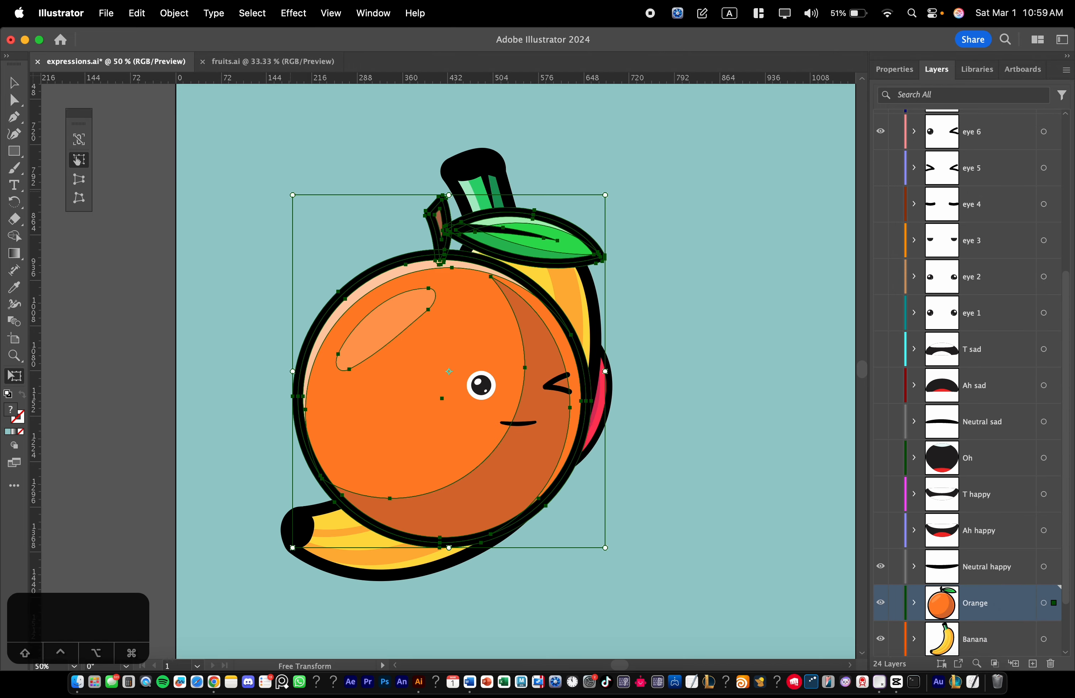
- Scale the orange down proportionally with Free Transform and centre it behind the winking face
left_click_drag(292, 194, 386, 300)
left_click_drag(476, 506, 502, 458)
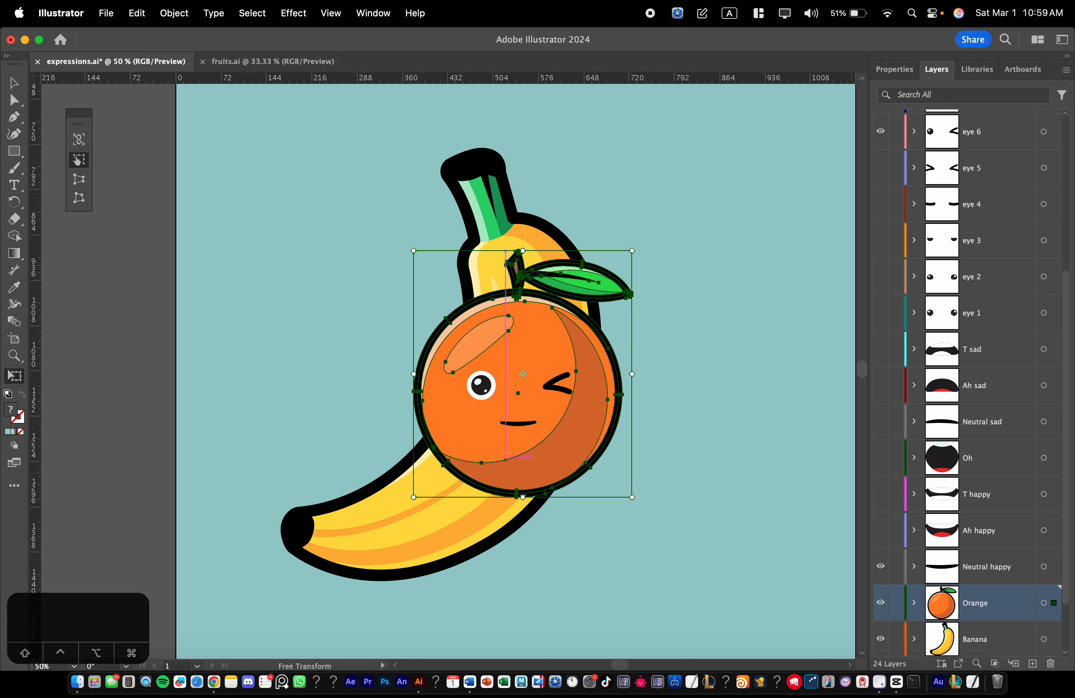
- Review the layer stack from Background and Apple through Neutral happy up to the eye and effect layers
scroll(967, 380, "down", 2)
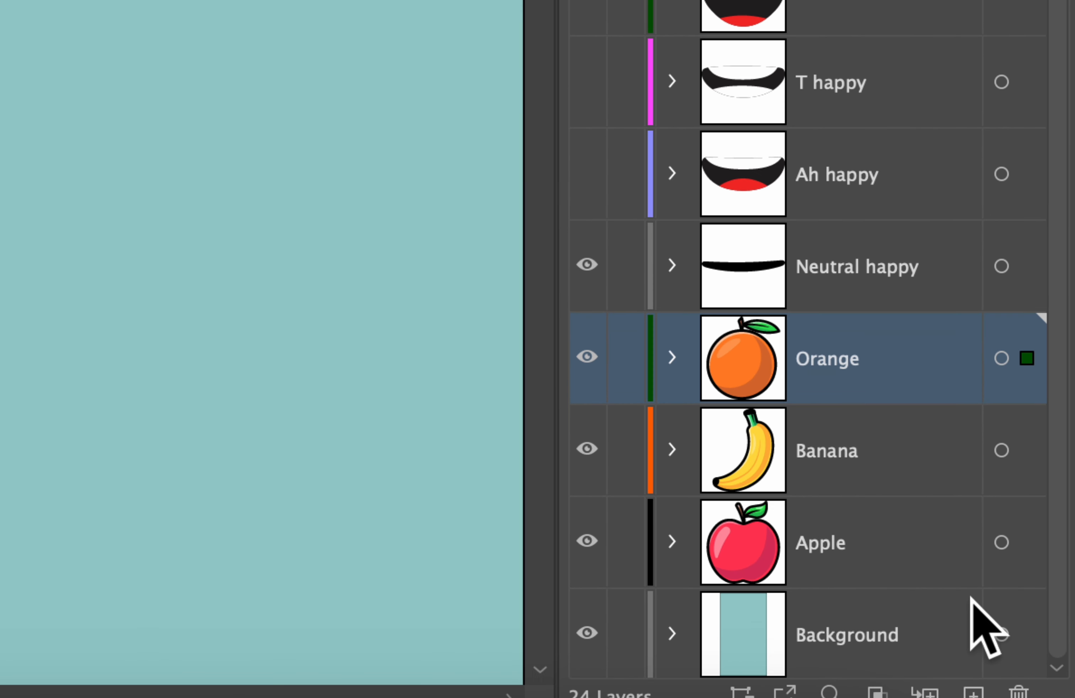
left_click(981, 633)
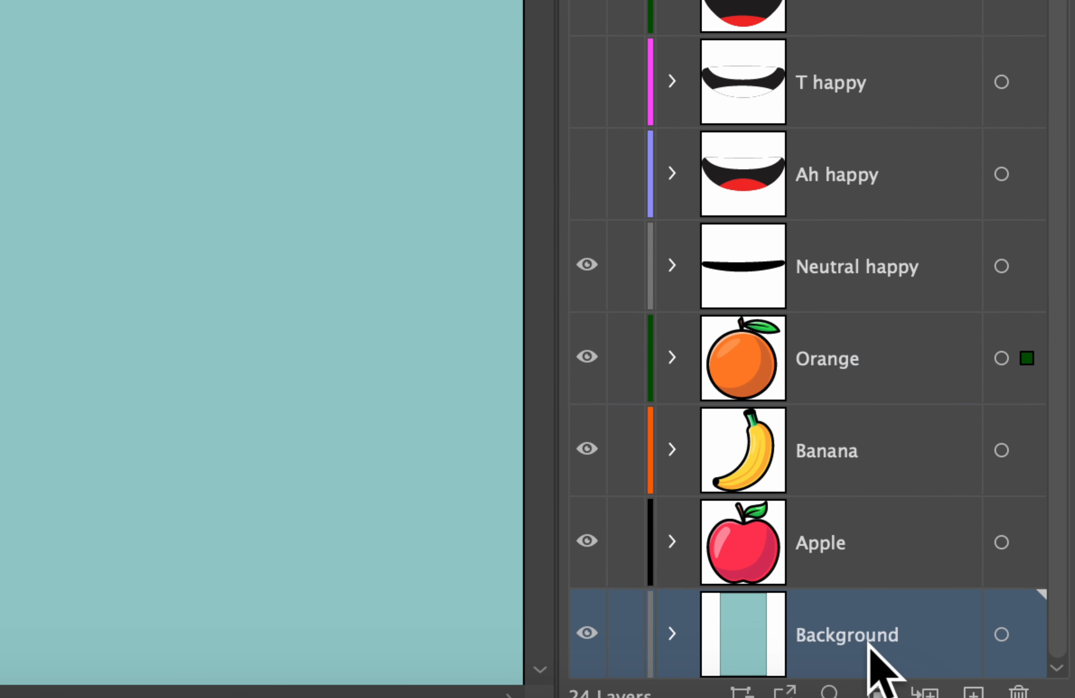
left_click(722, 535)
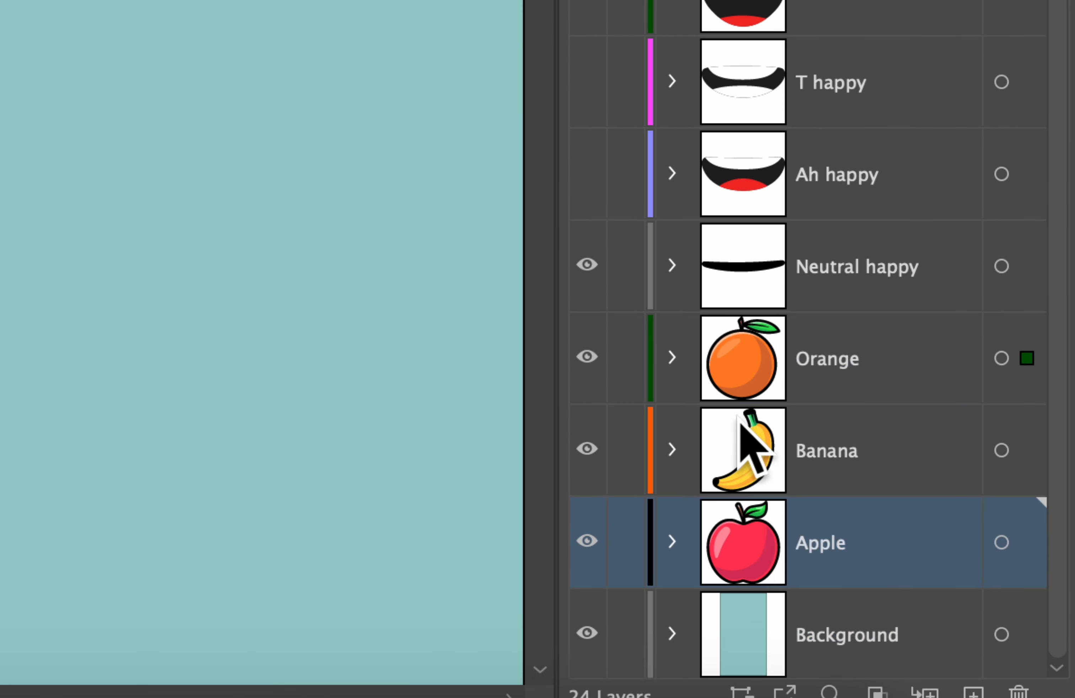
scroll(798, 323, "up", 3)
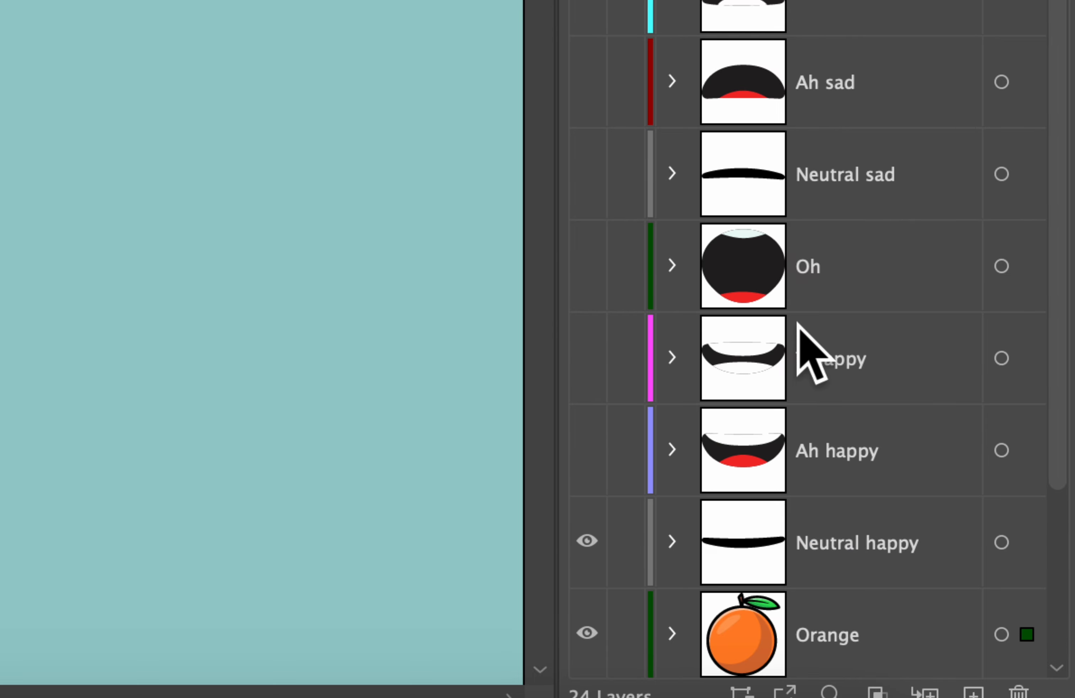
left_click(810, 537)
scroll(861, 204, "up", 9)
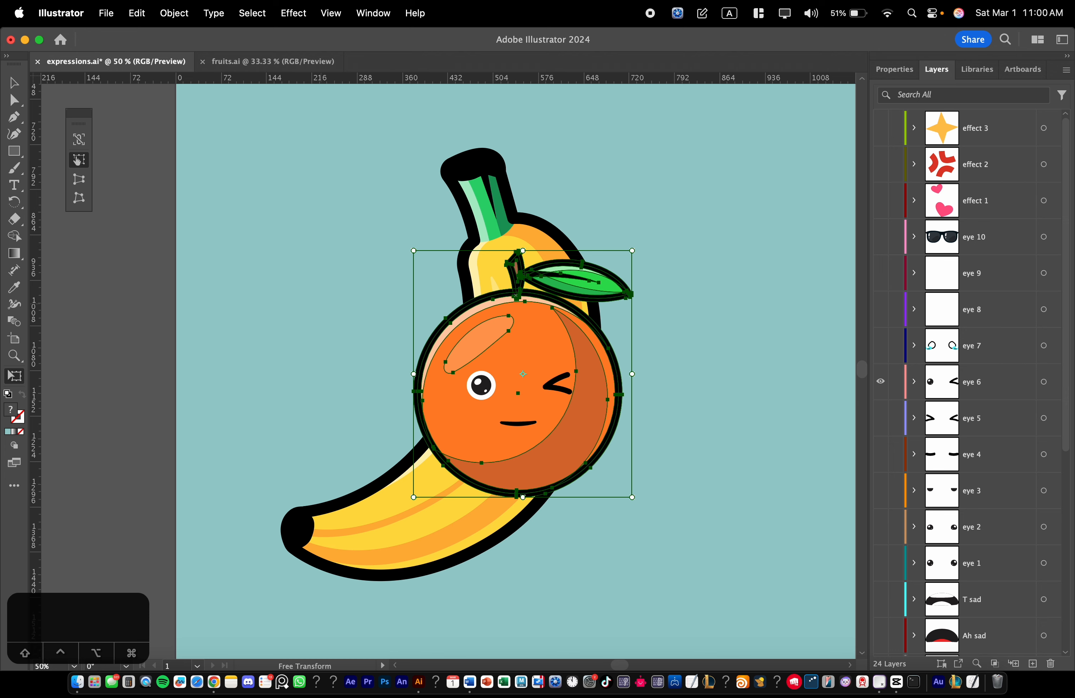
- Switch to Chrome, search Freepik for "fruits" and limit the results to vectors
key("super+Tab")
key("super+Tab")
key("super+Tab")
key("super+Tab")
key("super+Tab")
key("super+Tab")
key("super+Tab")
key("super+Tab")
key("super+Tab")
key("super+Tab")
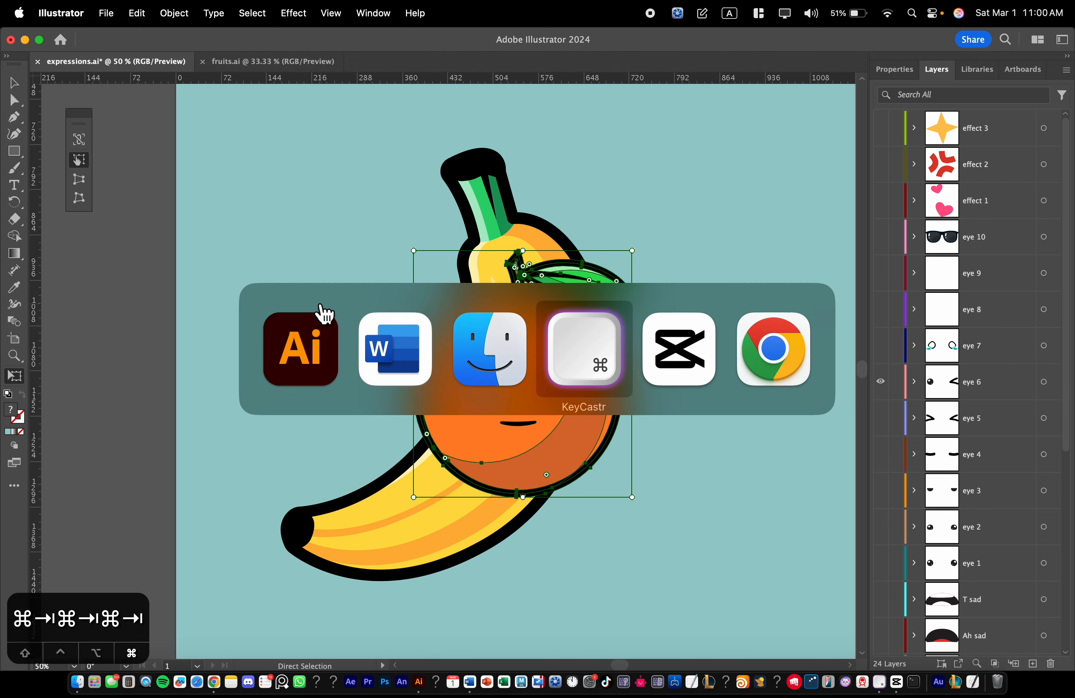
key("super+Tab")
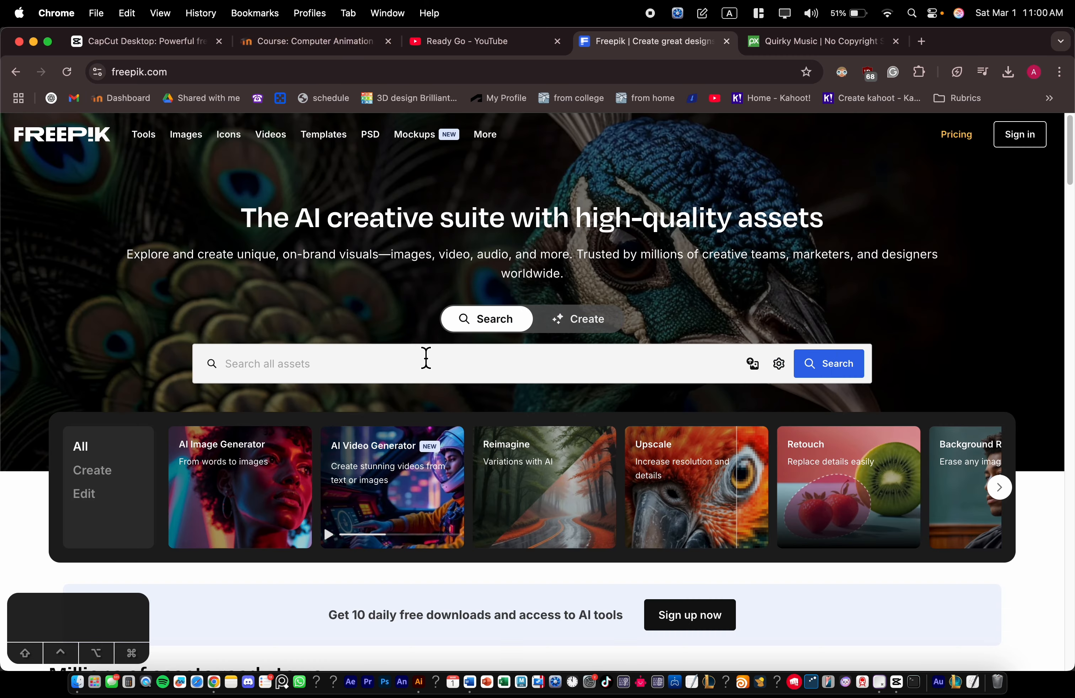
left_click(425, 358)
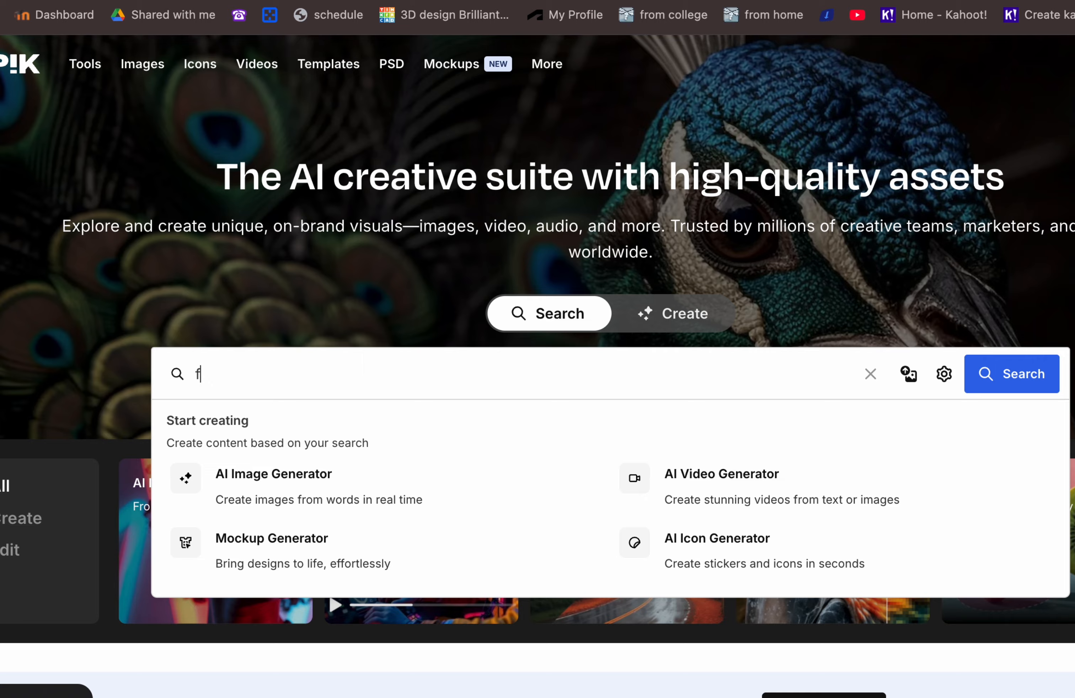
type("fruits")
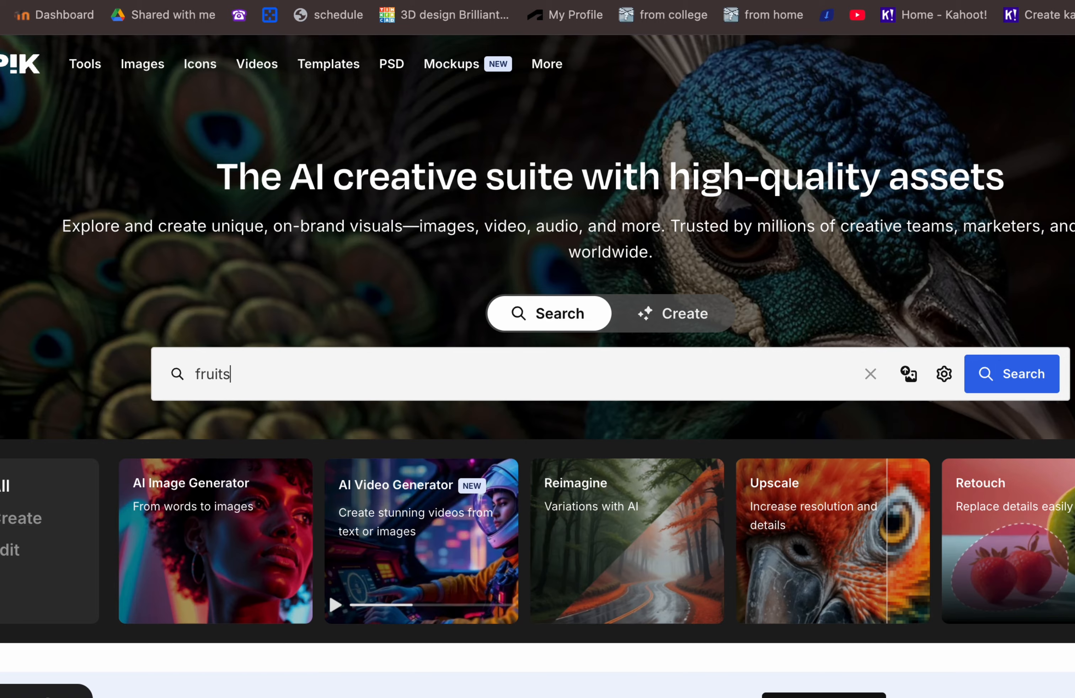
key("Return")
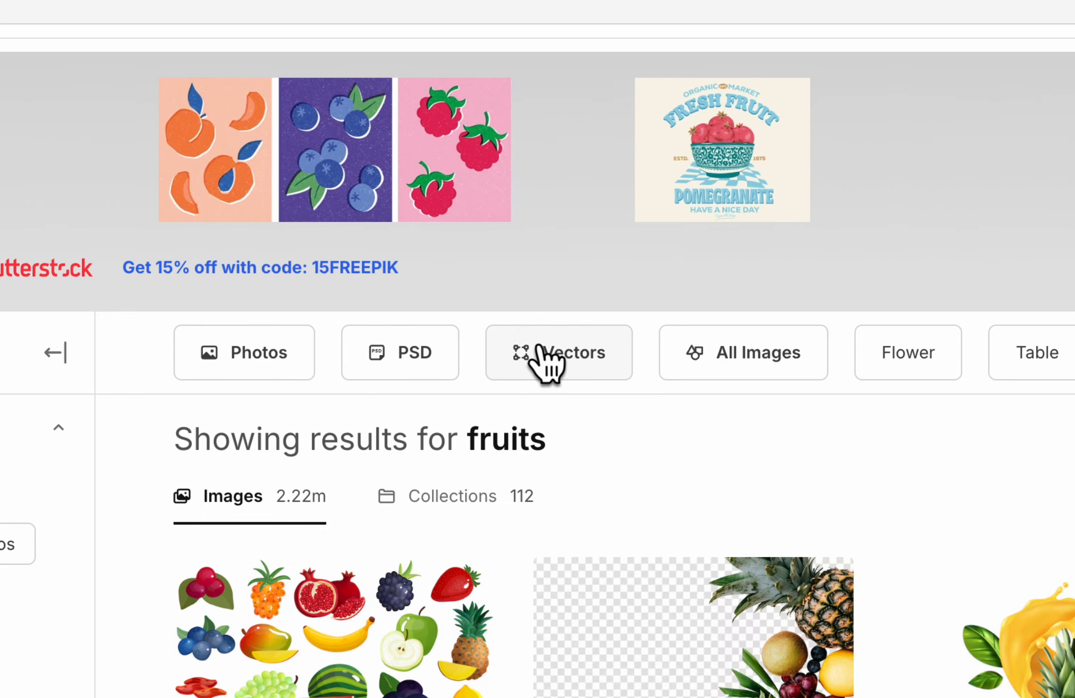
left_click(543, 360)
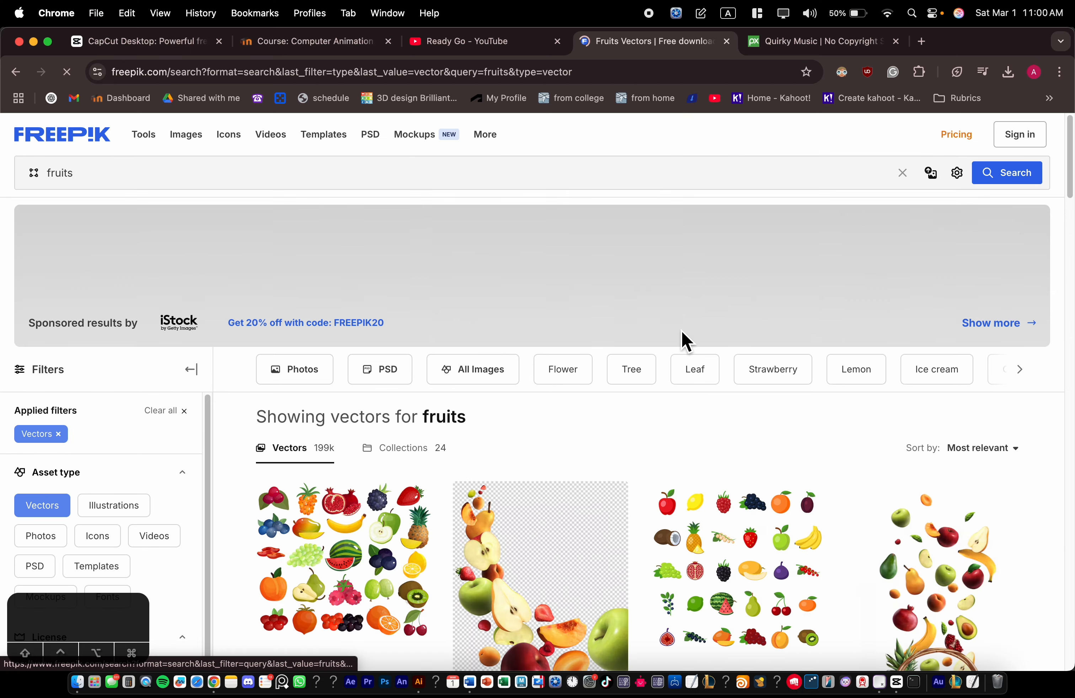
- Browse the fruit vector results on Freepik, including the sets of fruits with cartoon faces
scroll(685, 340, "down", 15)
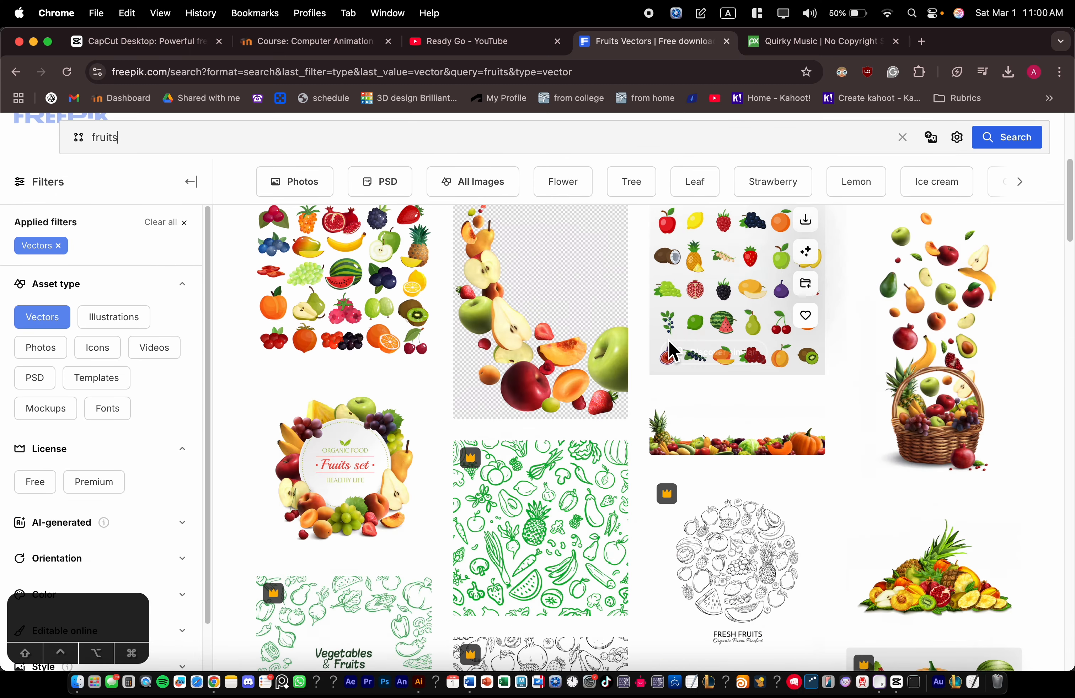
scroll(521, 387, "down", 15)
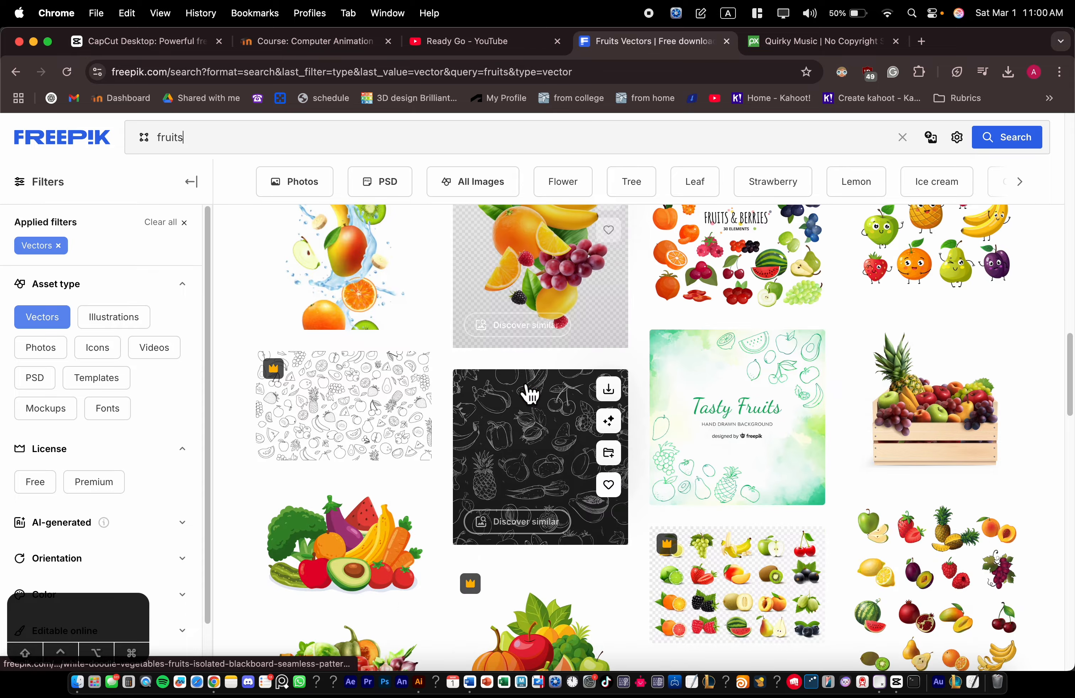
scroll(522, 387, "up", 2)
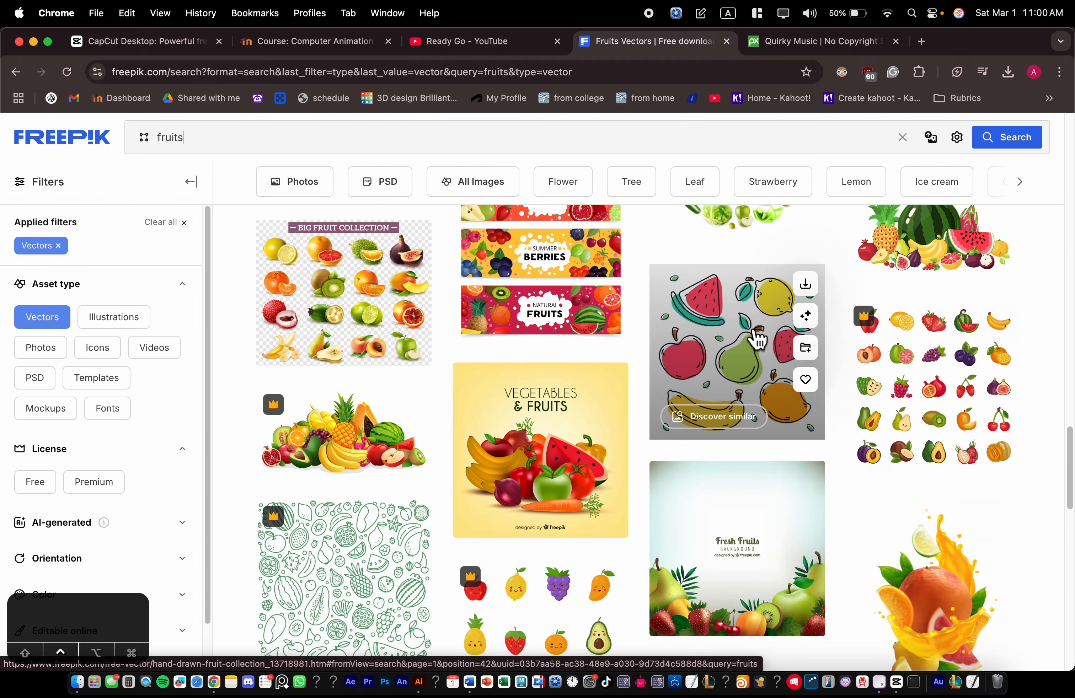
scroll(536, 315, "down", 10)
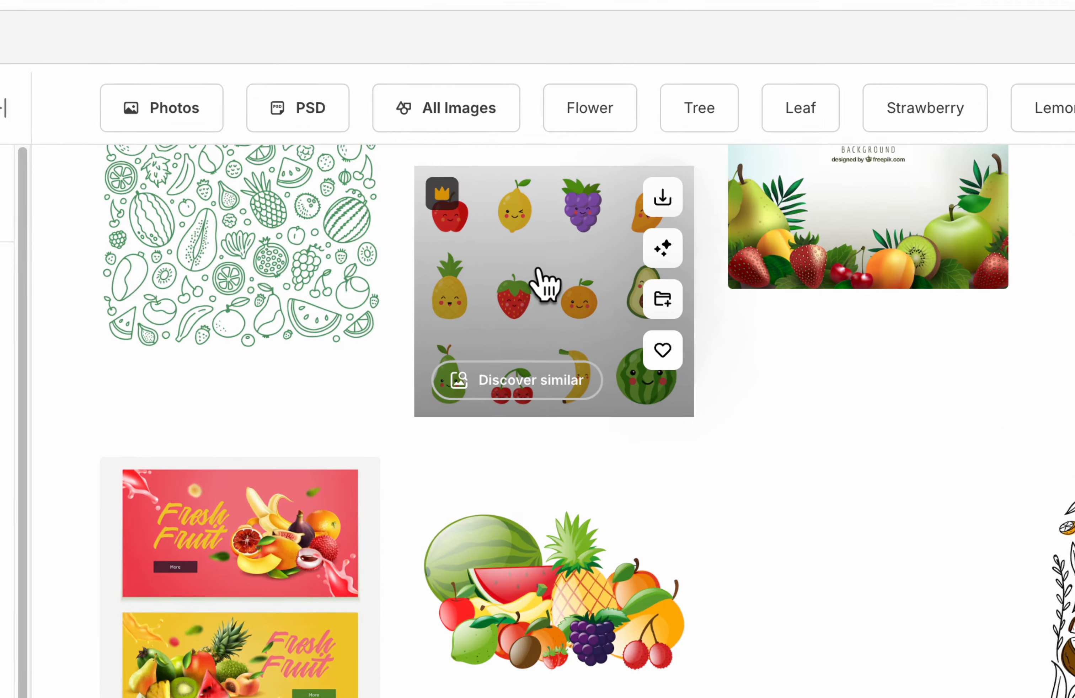
scroll(533, 295, "up", 2)
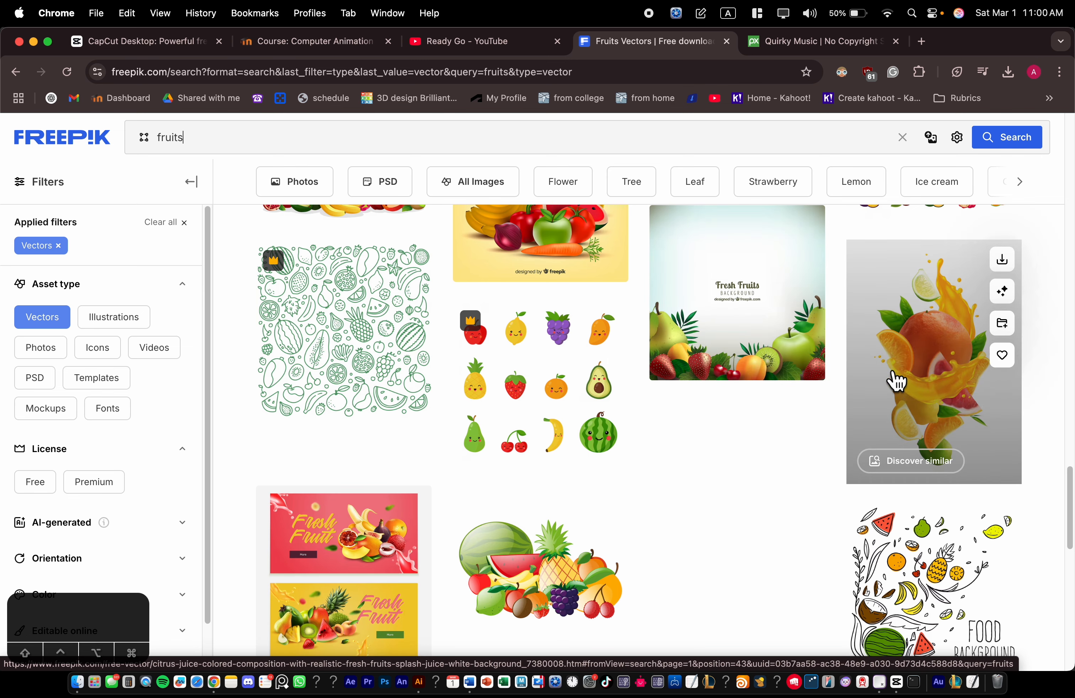
- Return to Illustrator, hide the Orange and Banana layers, and capture a screenshot of the winking apple
key("super+Tab")
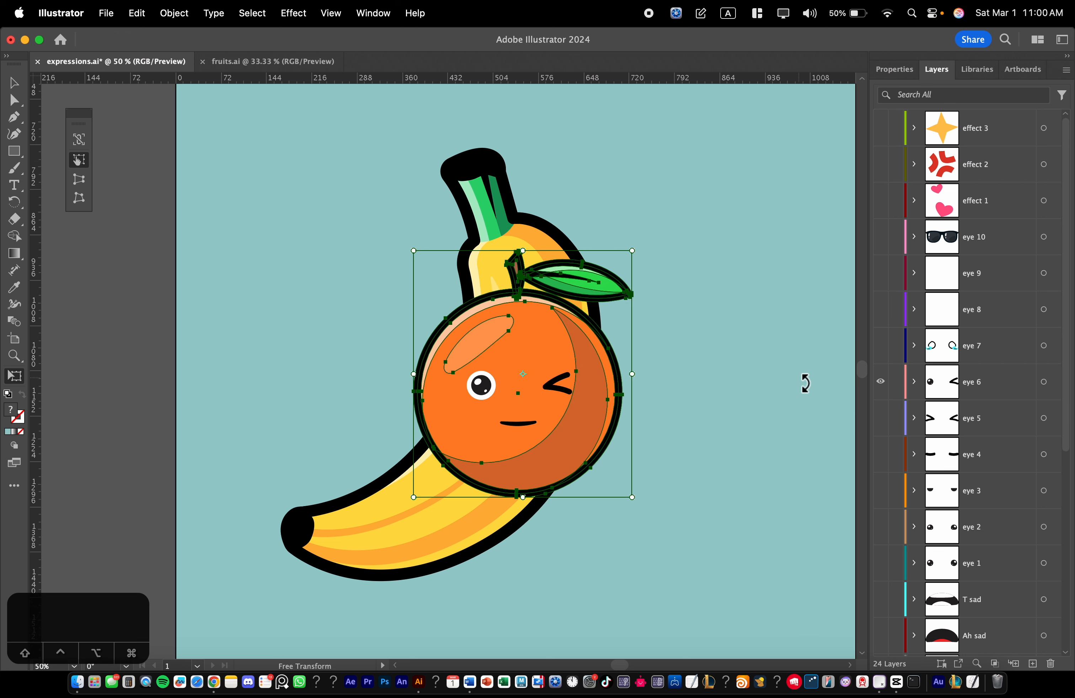
scroll(1016, 491, "down", 6)
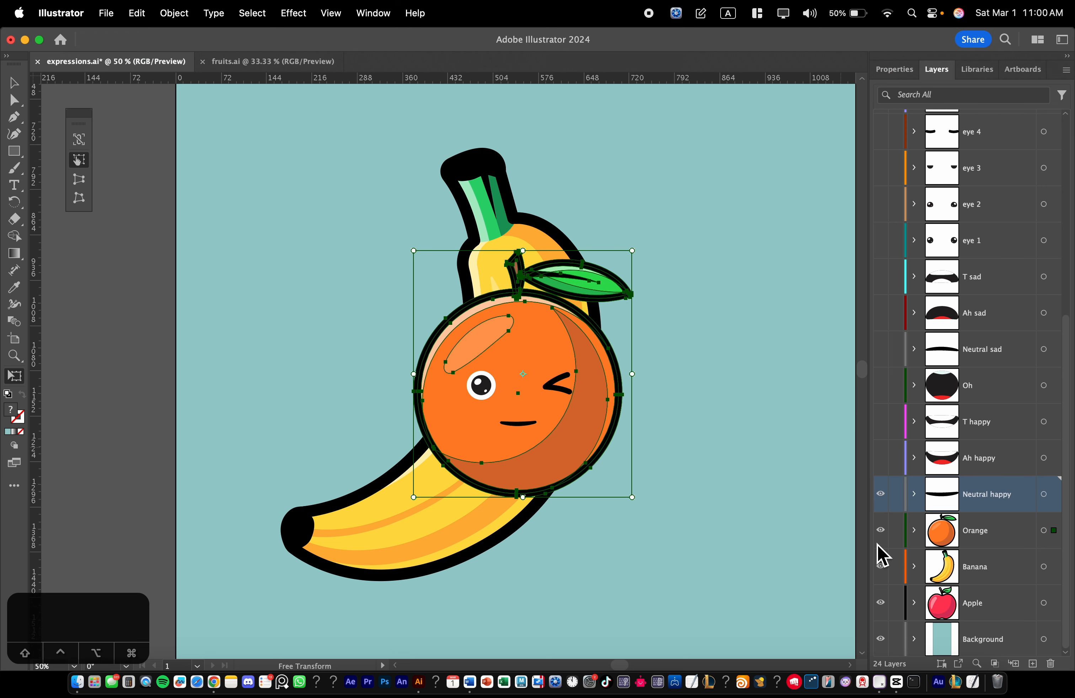
left_click_drag(880, 530, 881, 567)
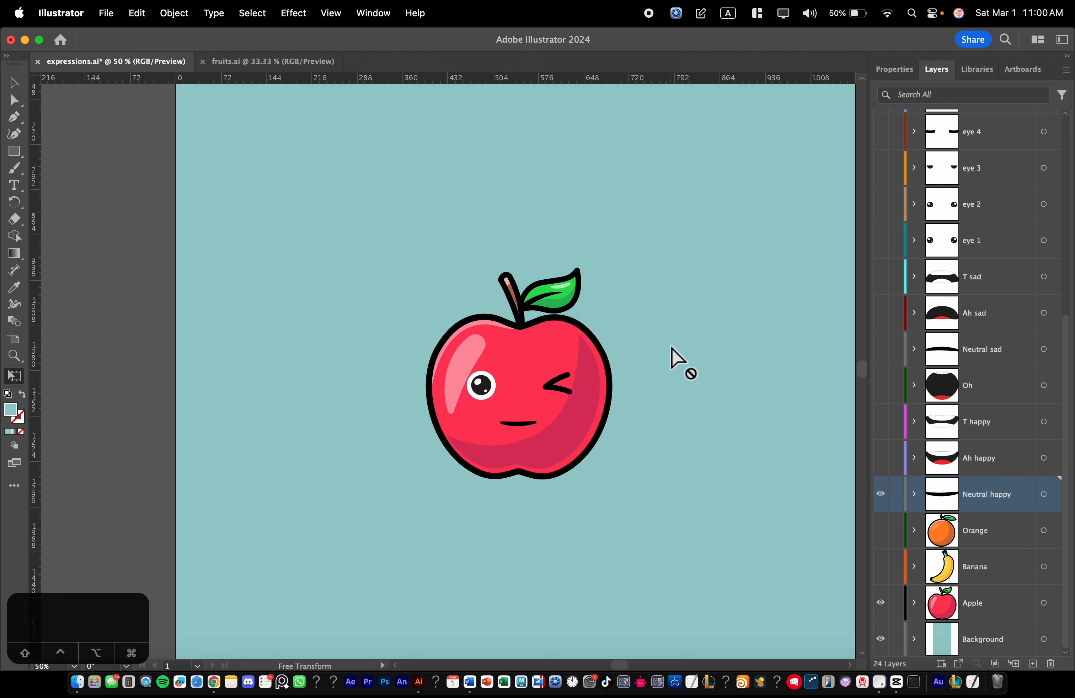
left_click_drag(704, 199, 317, 568)
- Open TinEye in a new Chrome tab and run a reverse image search with the captured apple image
key("super+Tab")
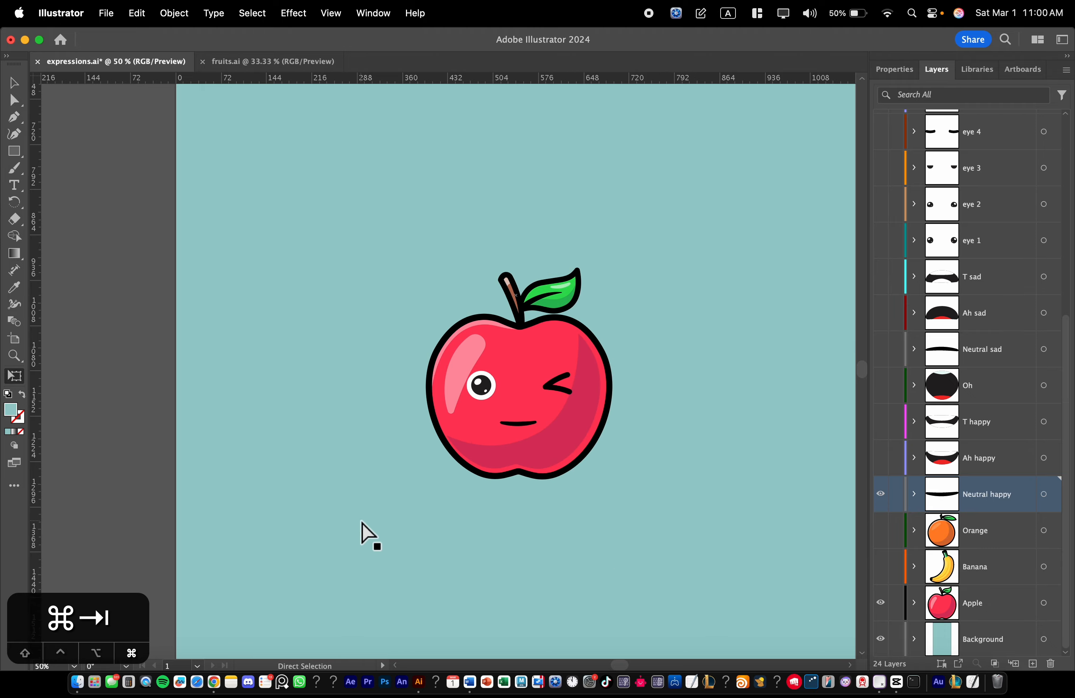
key("super+t")
type("tineye")
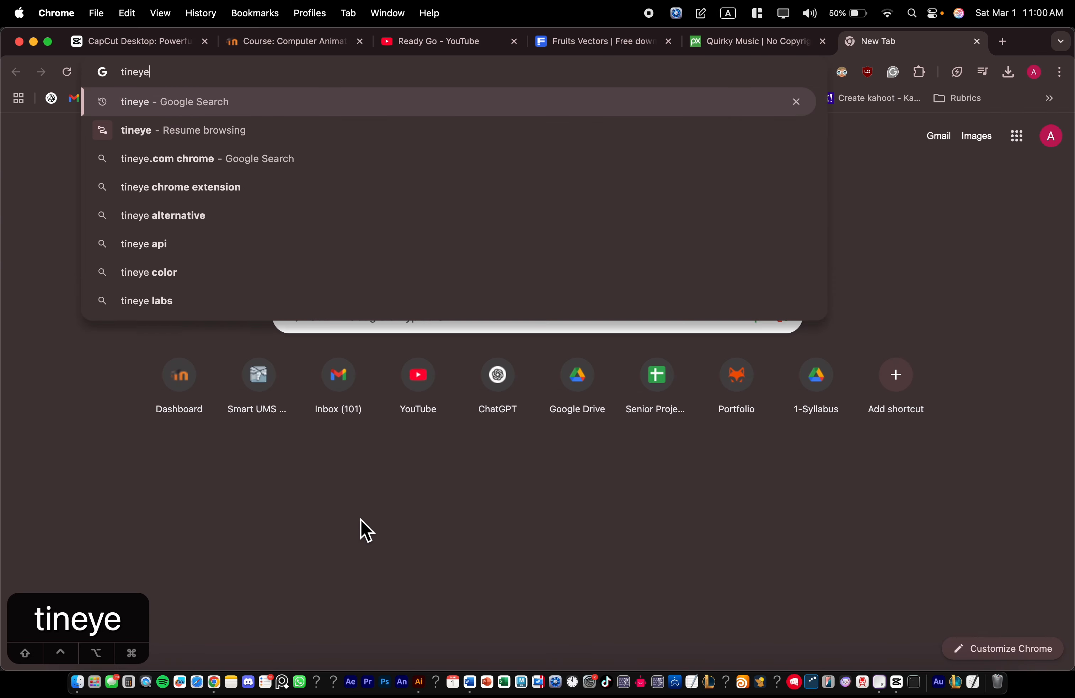
key("Return")
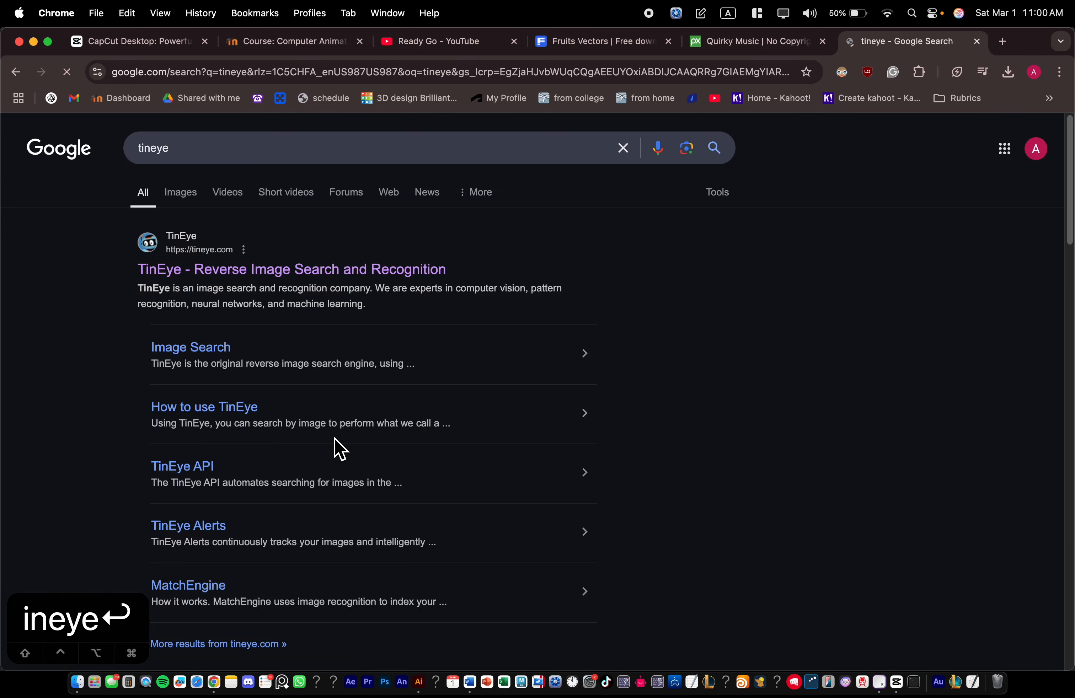
left_click(305, 270)
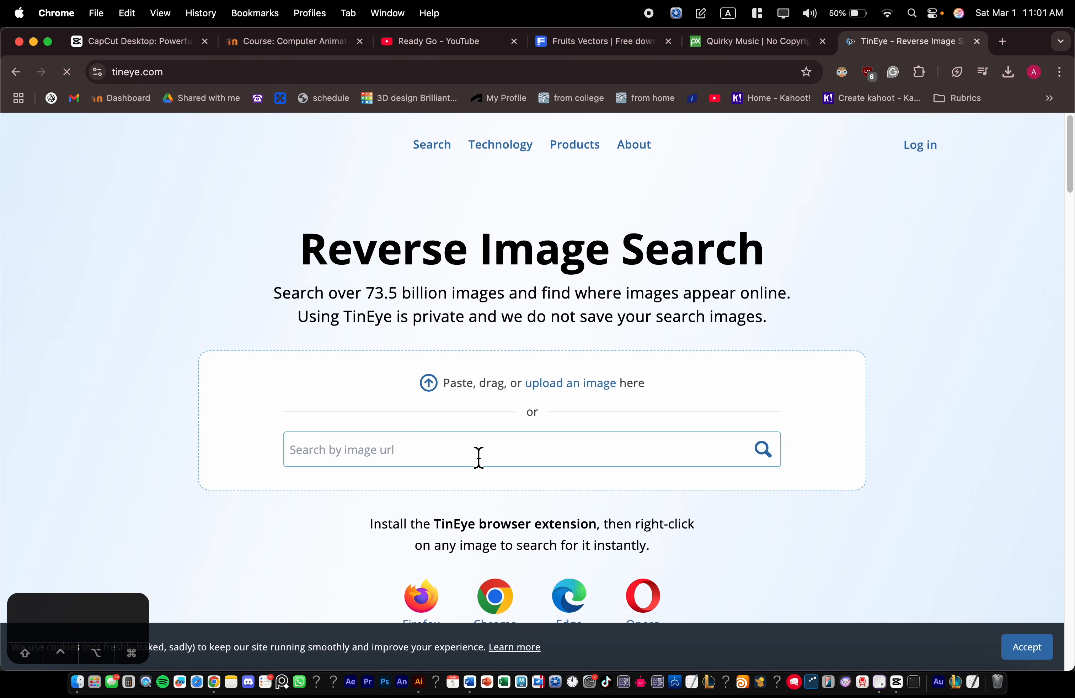
left_click(471, 446)
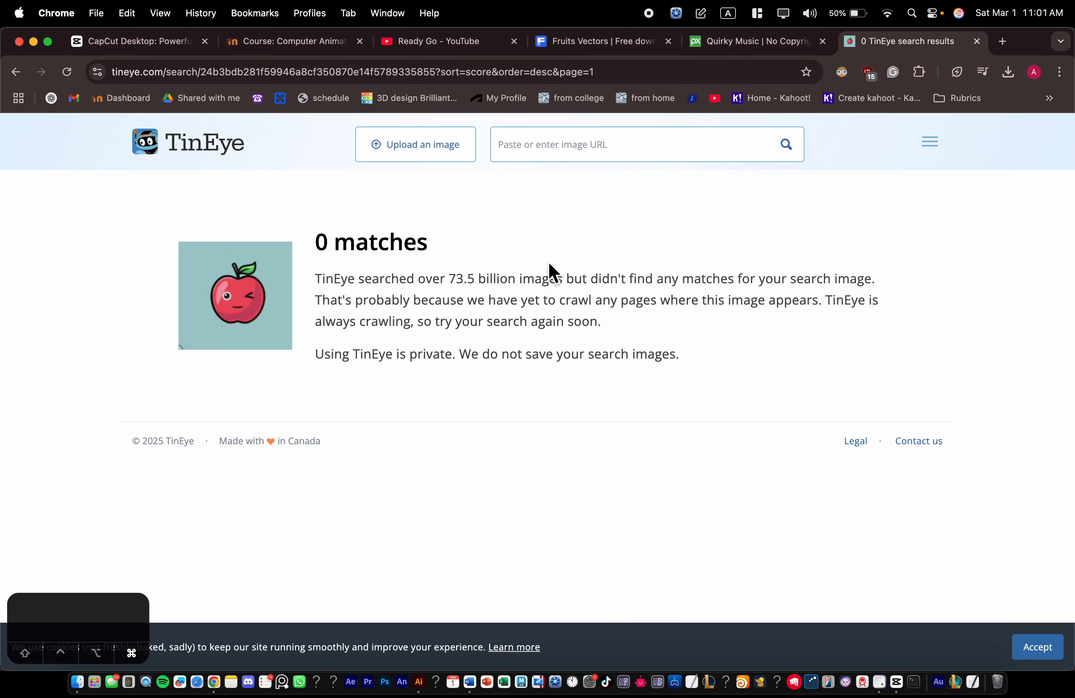
- Close the TinEye tab, return to Illustrator and show the Orange and Banana layers again
key("super+w")
key("super+Tab")
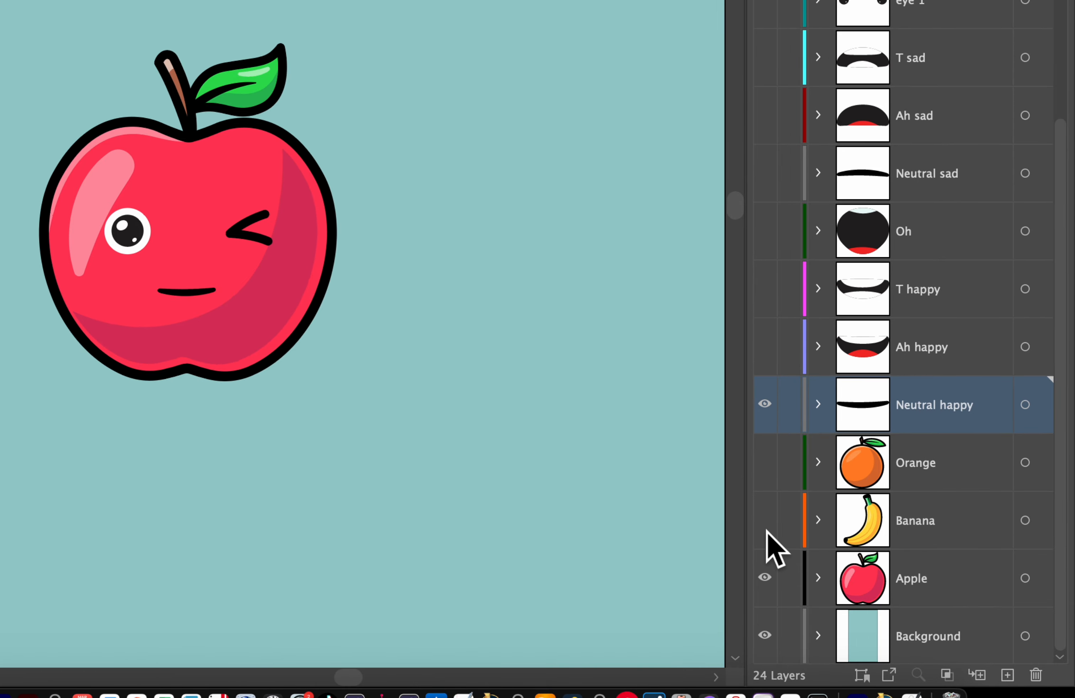
left_click(764, 461)
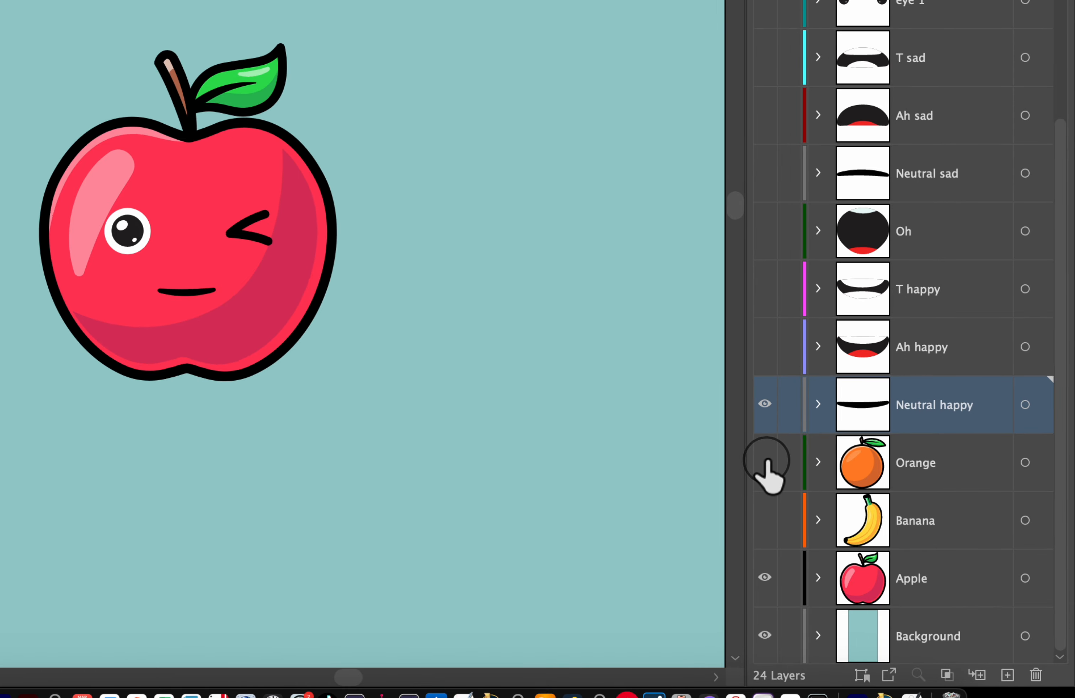
left_click(765, 519)
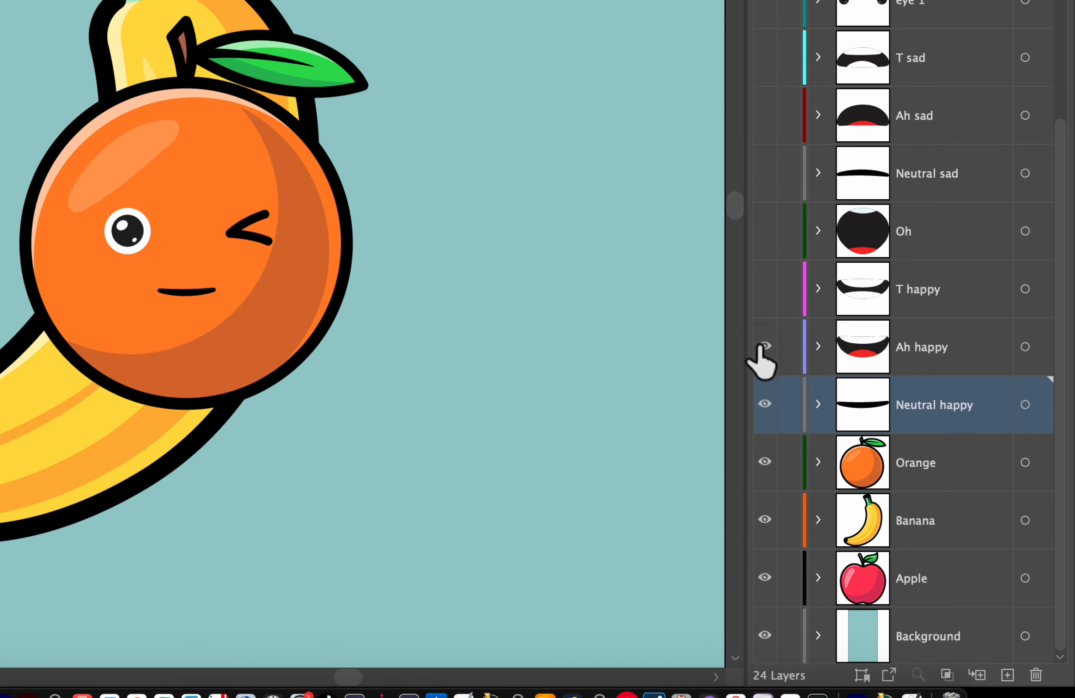
- Make all hidden mouth, eye and effect layers visible, from Ah happy up to effect 3
left_click_drag(760, 345, 798, 3)
scroll(861, 115, "up", 5)
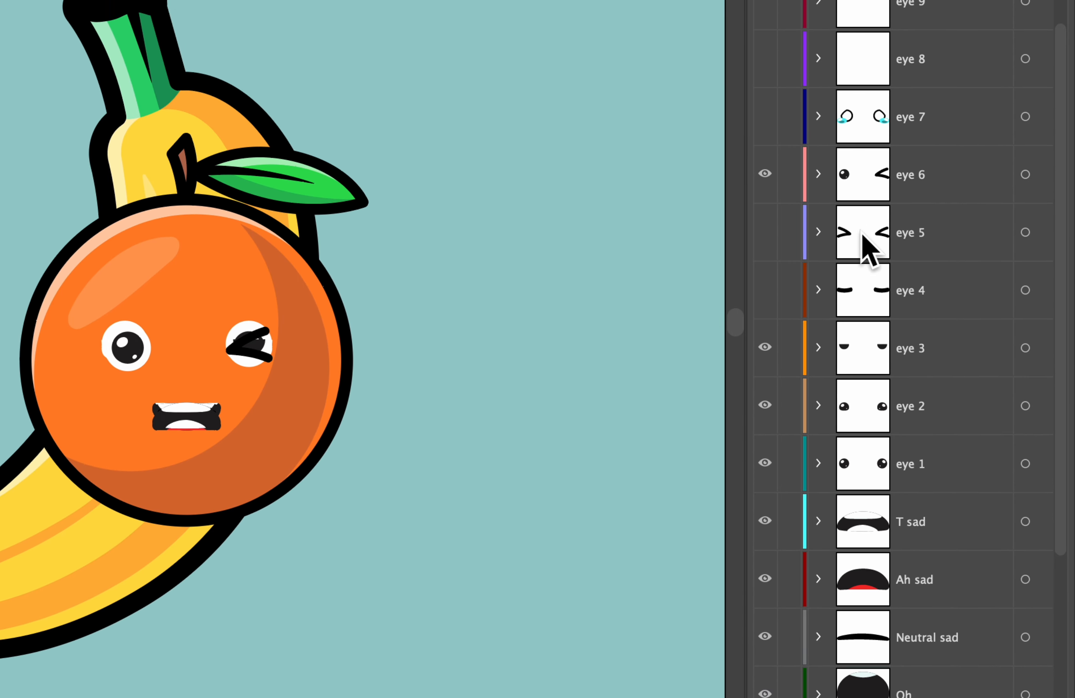
left_click_drag(764, 294, 789, 5)
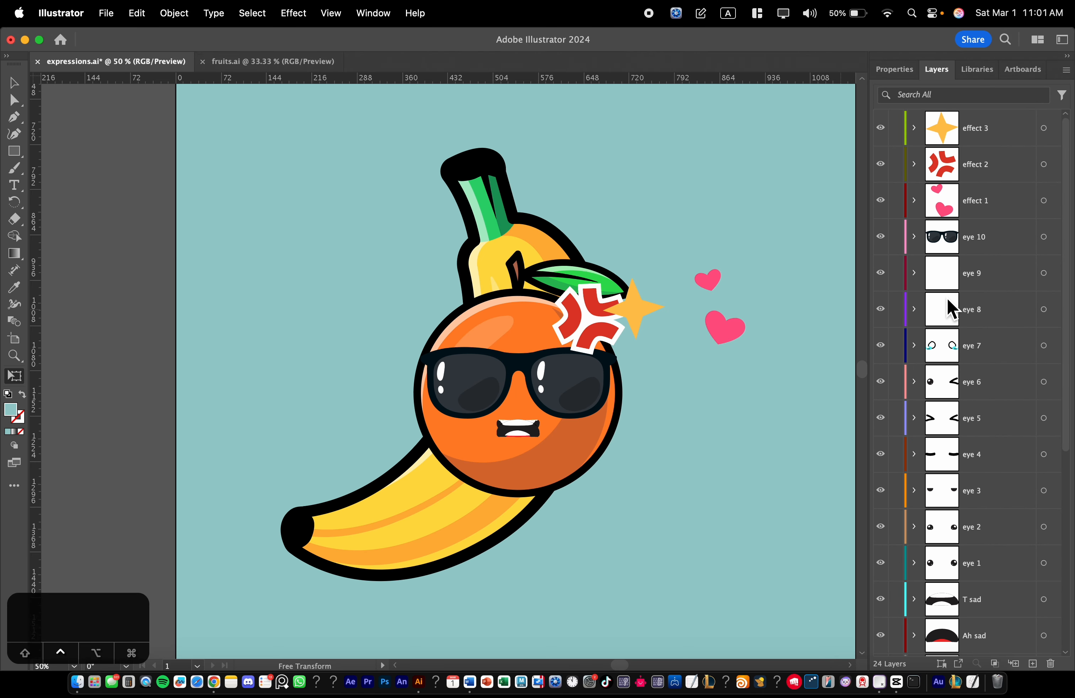
- Examine the full layer list and the overlapping mouths beneath the sunglasses on the orange
scroll(940, 237, "down", 5)
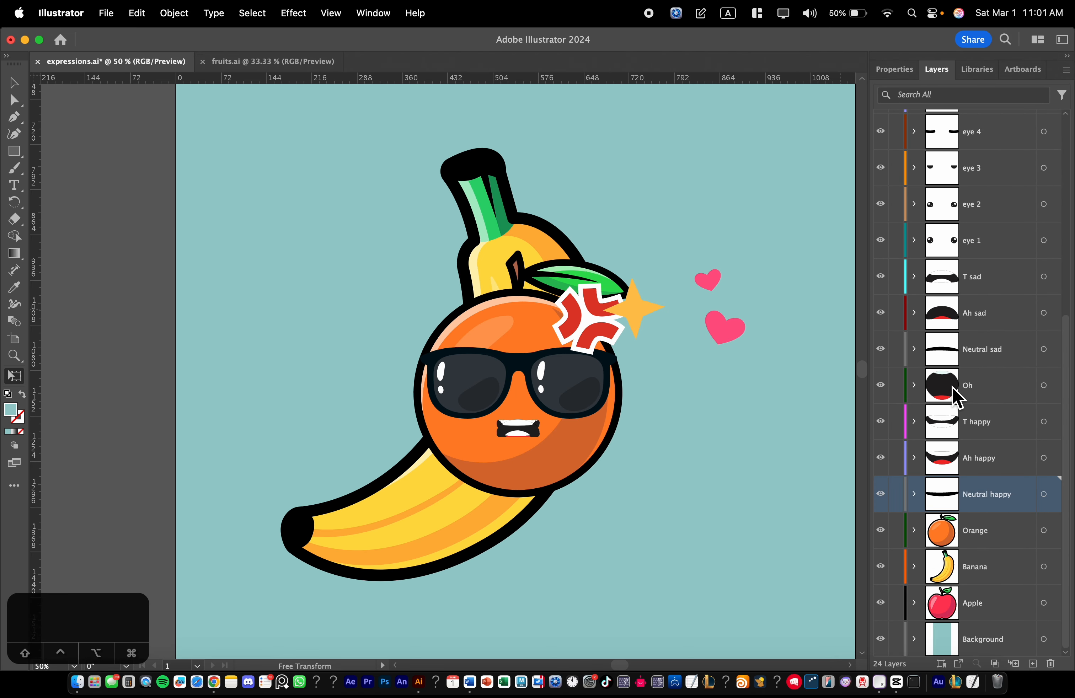
scroll(520, 431, "up", 4)
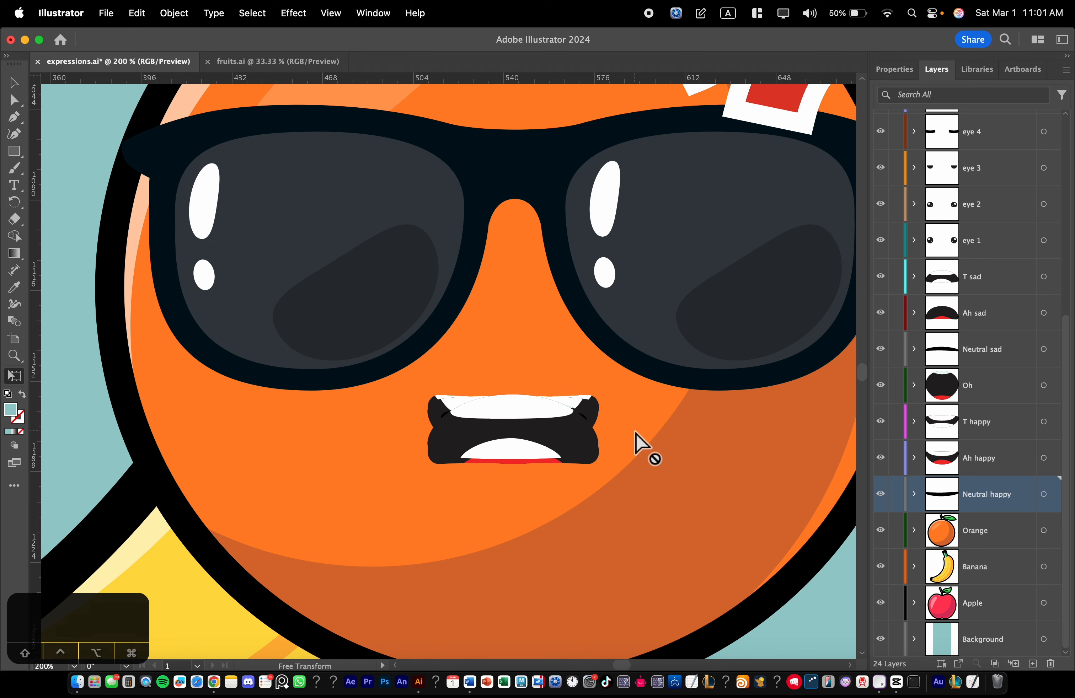
key("a")
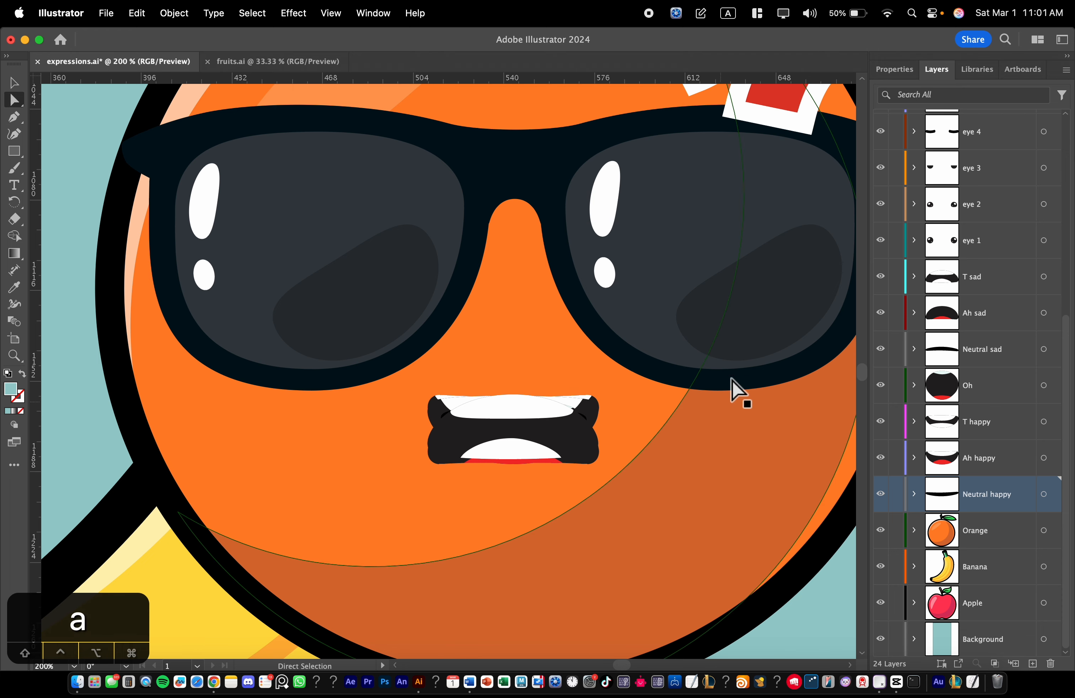
scroll(712, 379, "down", 2)
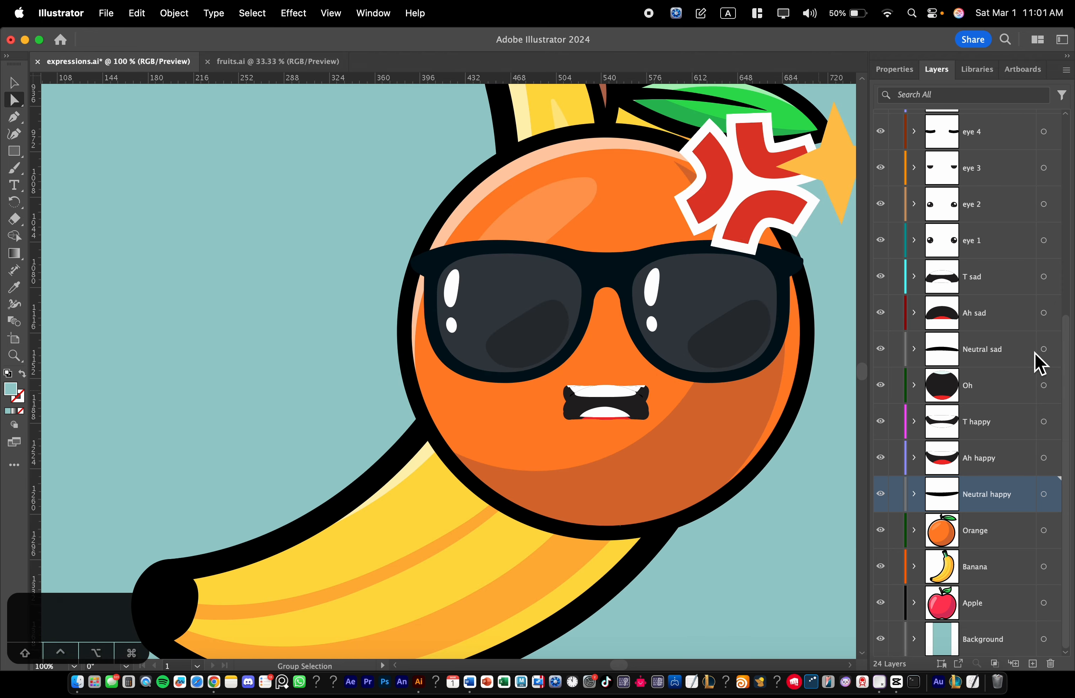
scroll(648, 389, "down", 2)
scroll(664, 356, "right", 3)
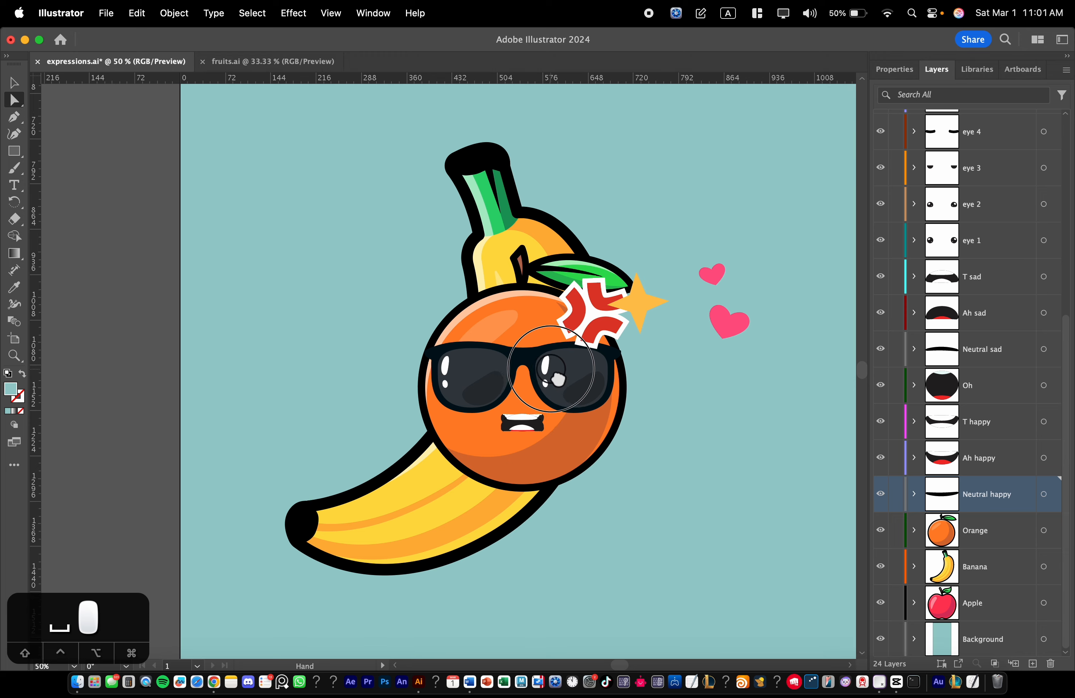
scroll(571, 351, "up", 2)
scroll(543, 444, "up", 4)
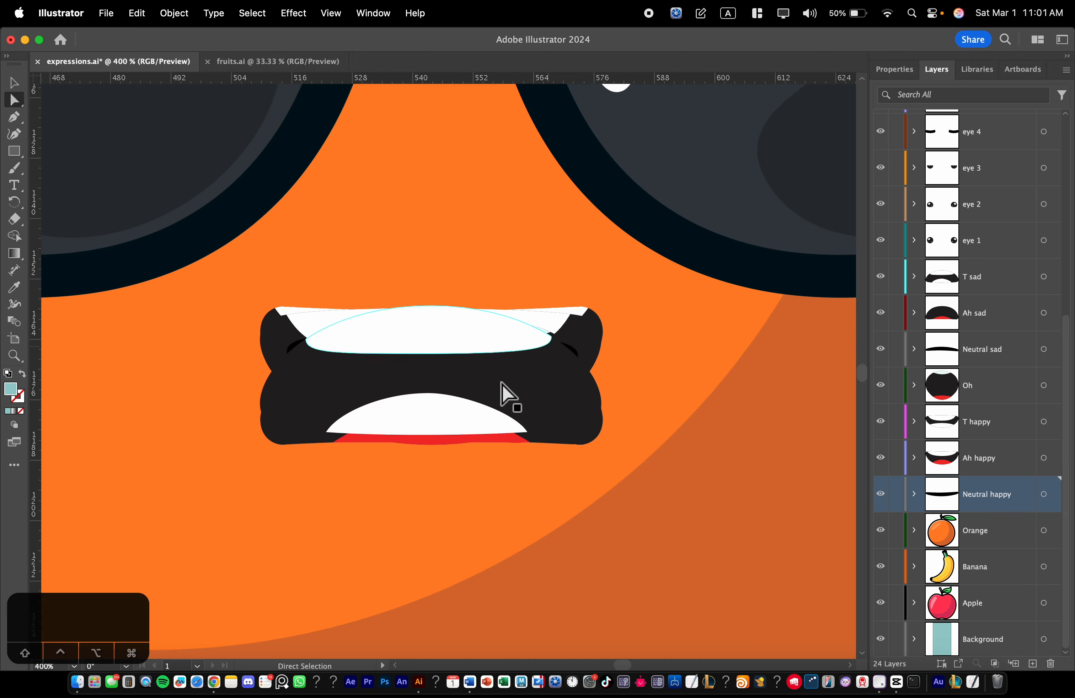
- Try moving the T sad mouth away from the overlapping mouths and undo the moves
left_click_drag(409, 369, 659, 420)
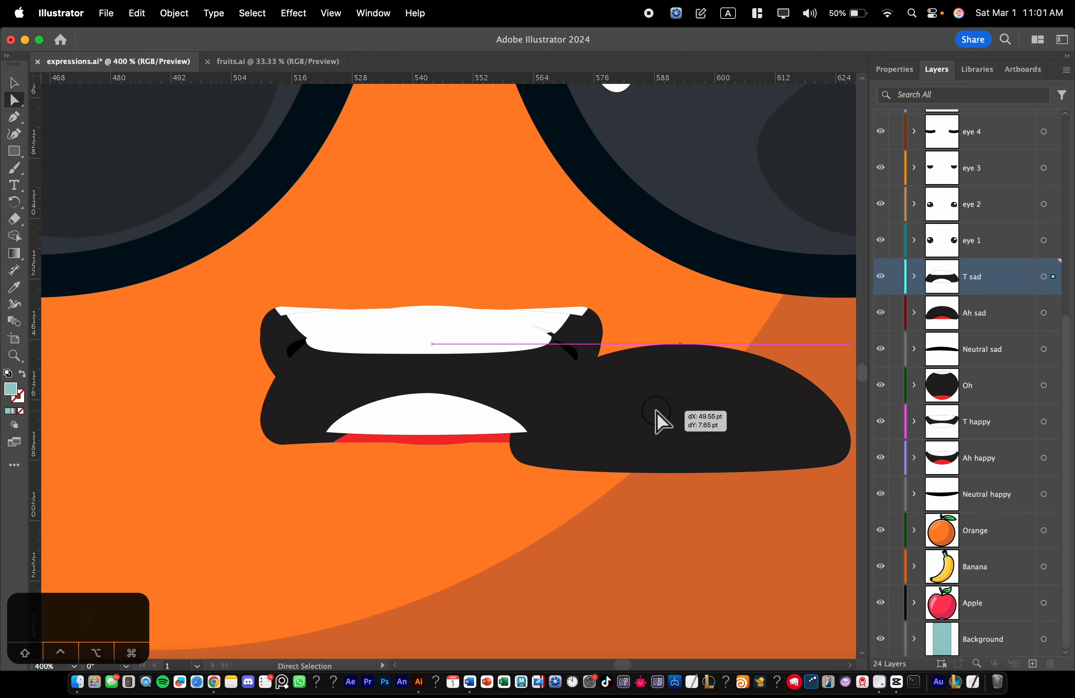
key("cmd+z")
left_click_drag(562, 398, 809, 474)
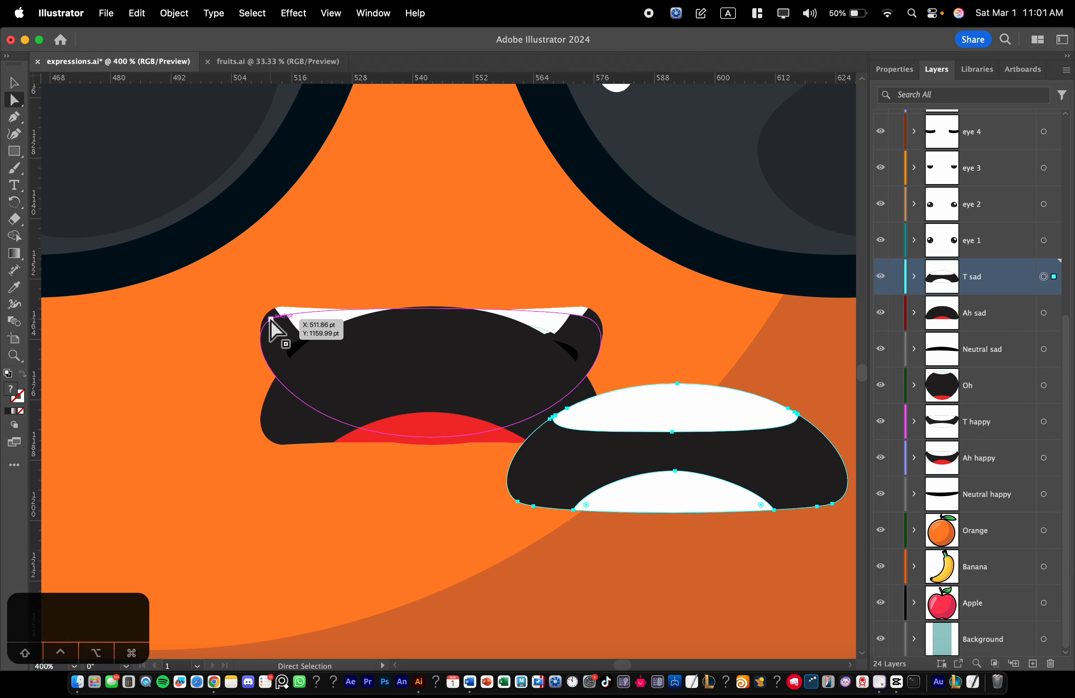
key("super")
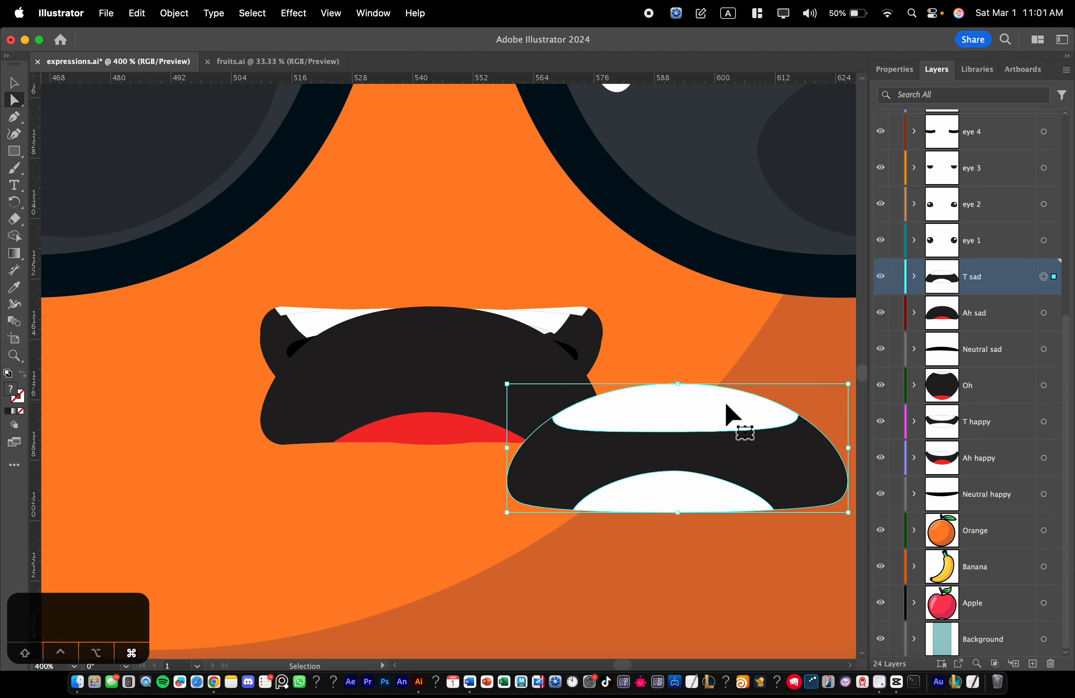
key("super+z")
scroll(725, 403, "down", 8)
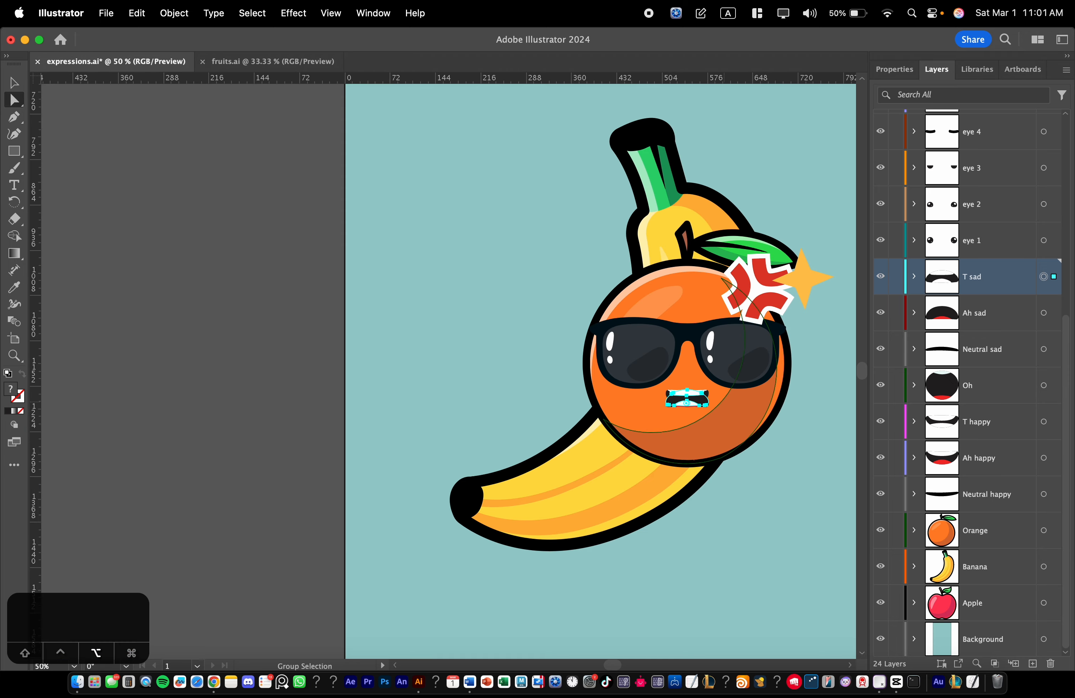